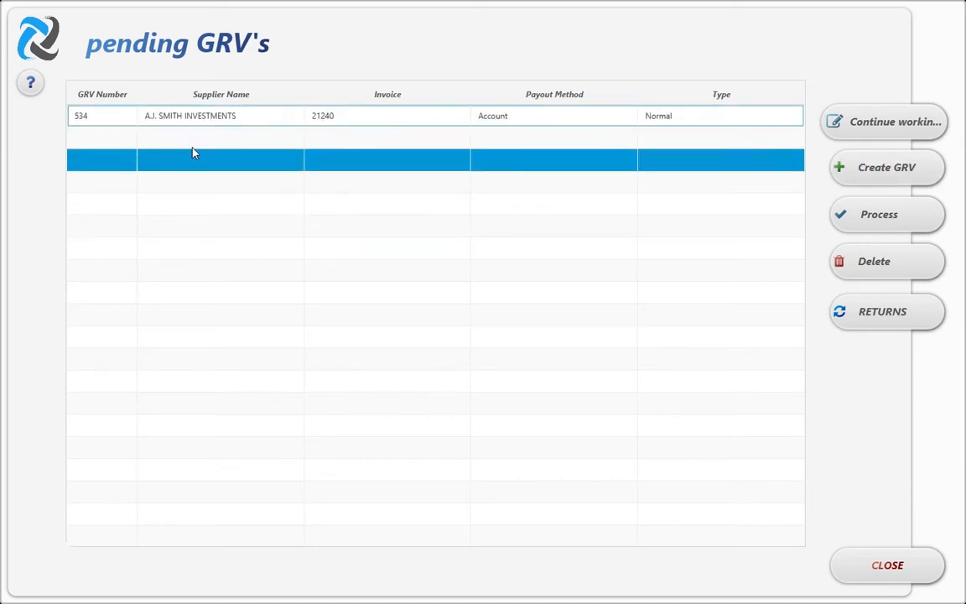
# Step: Create a new GRV and select the supplier account listed directly above Builders Warehouse
pyautogui.click(880, 178)
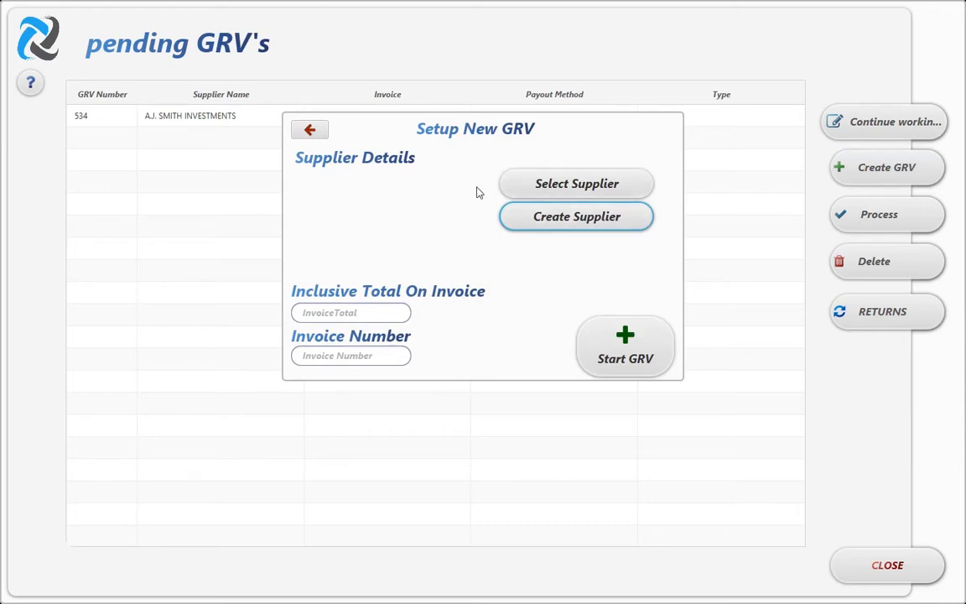
pyautogui.doubleClick(570, 190)
pyautogui.click(230, 242)
pyautogui.click(187, 417)
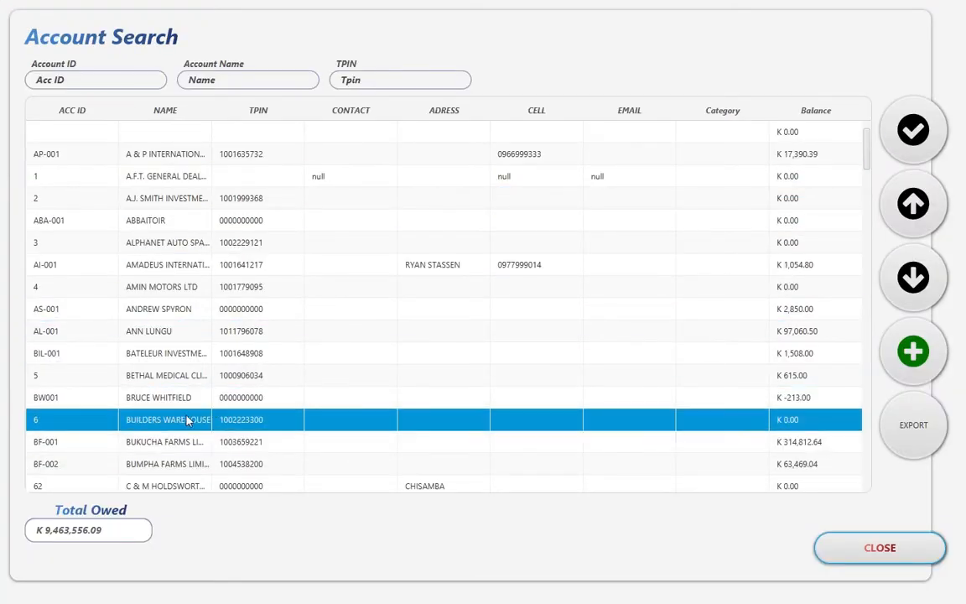
pyautogui.doubleClick(185, 396)
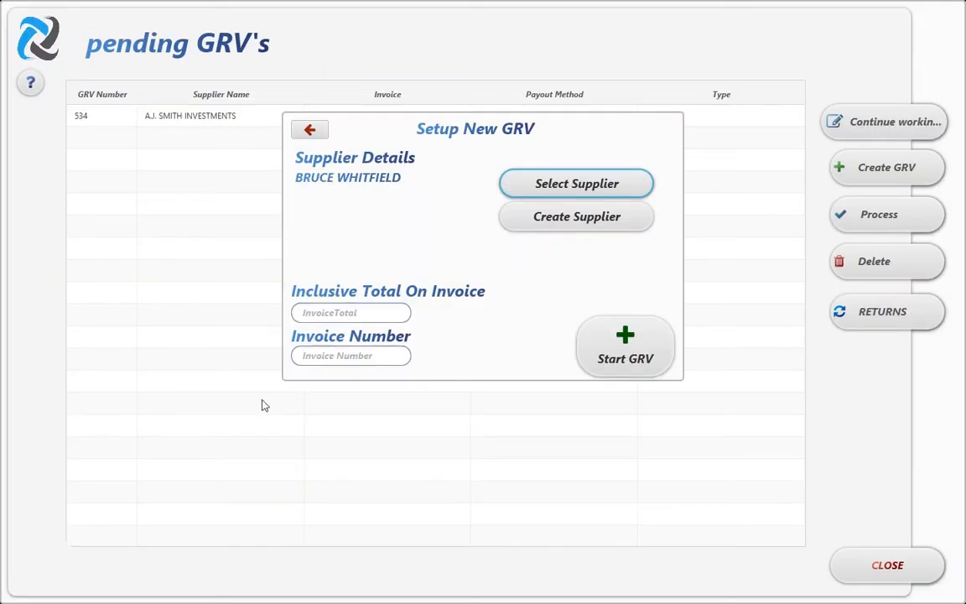
# Step: Enter an inclusive invoice total of 1200 and invoice number 20101, and start the GRV
pyautogui.click(335, 314)
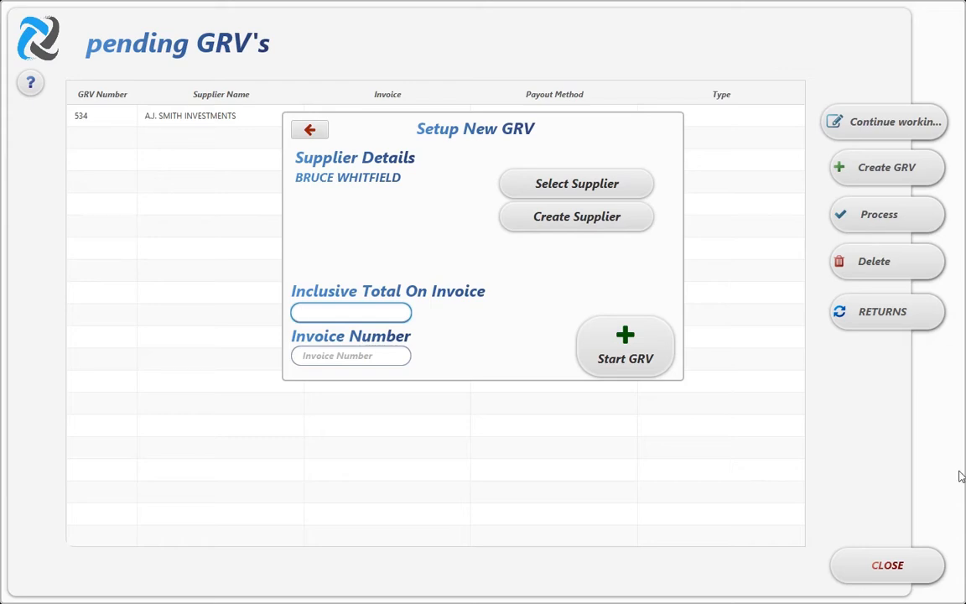
pyautogui.write('2000')
pyautogui.click(389, 353)
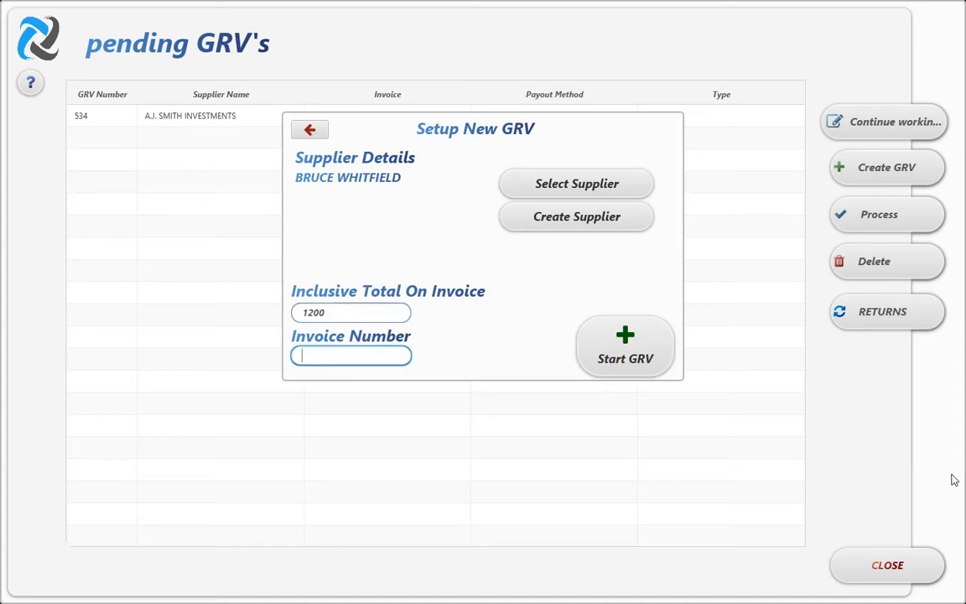
pyautogui.write('20101')
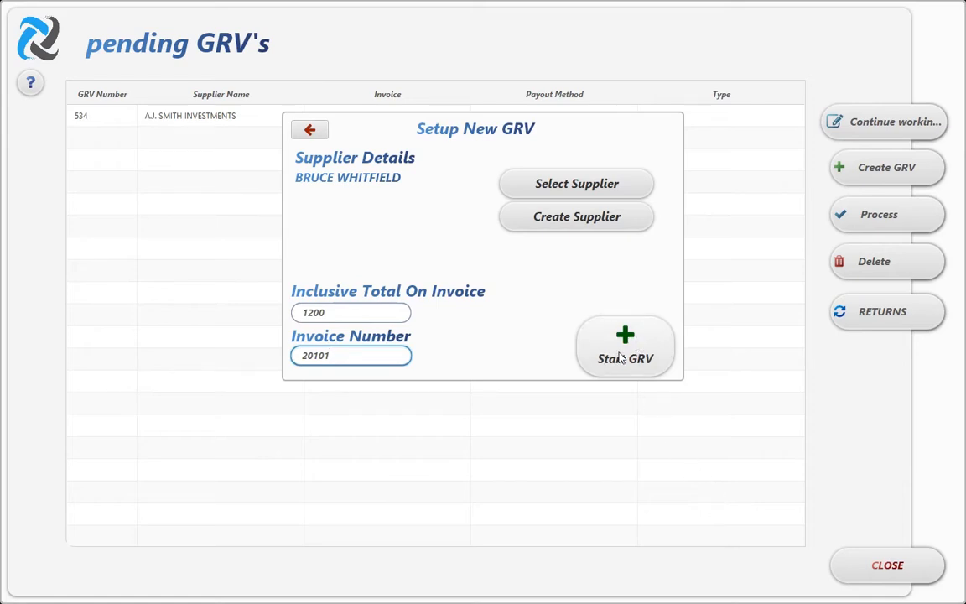
pyautogui.click(610, 355)
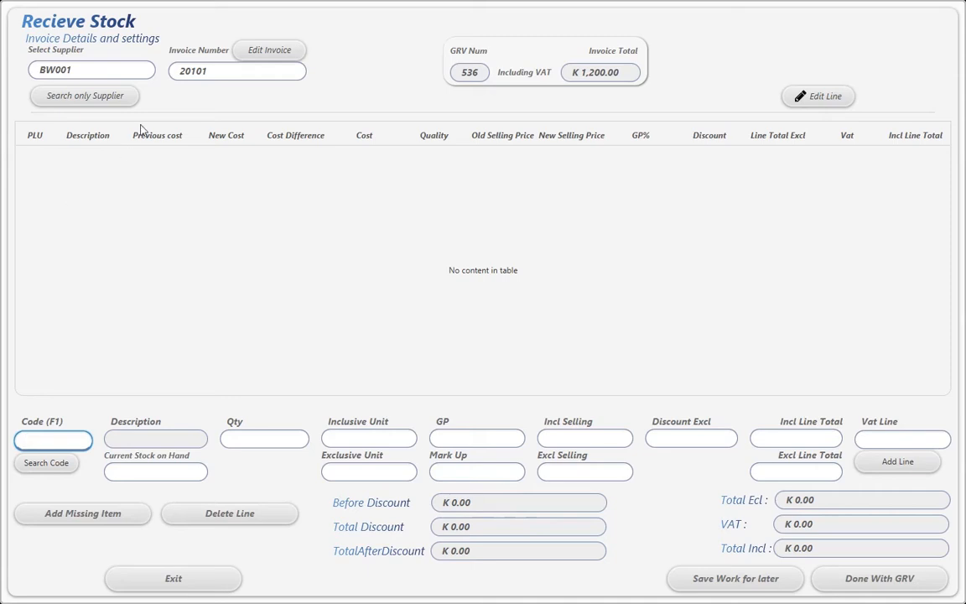
# Step: Compare the invoice total including VAT with the GRV's running inclusive total
pyautogui.moveTo(620, 72); pyautogui.dragTo(577, 76)
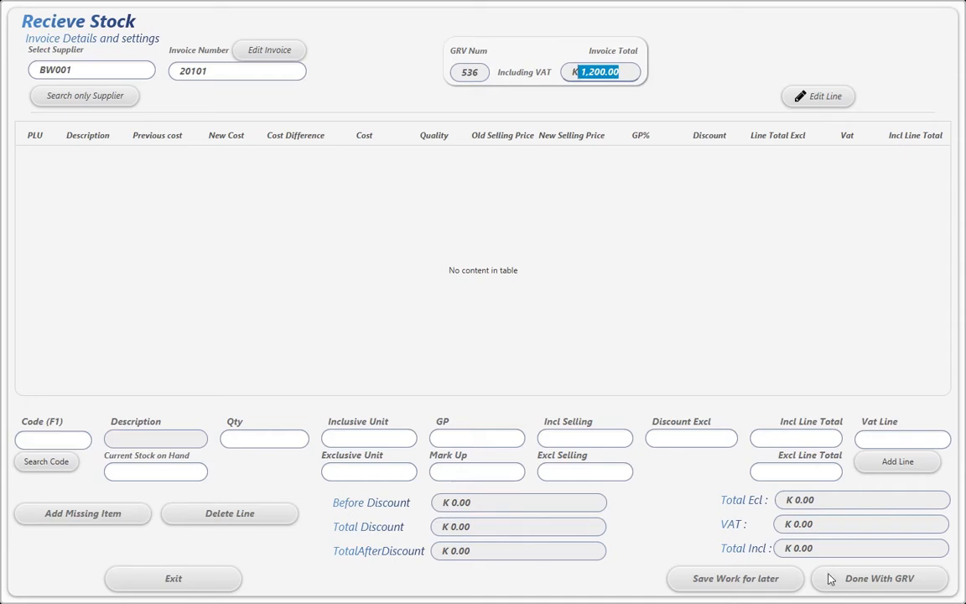
pyautogui.moveTo(813, 549); pyautogui.dragTo(741, 572)
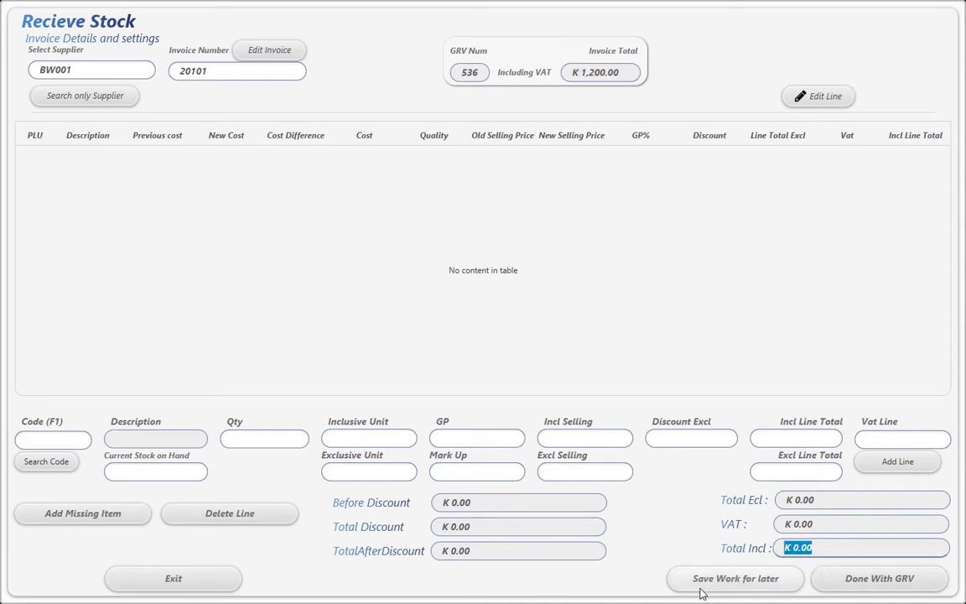
pyautogui.click(812, 547)
pyautogui.doubleClick(812, 547)
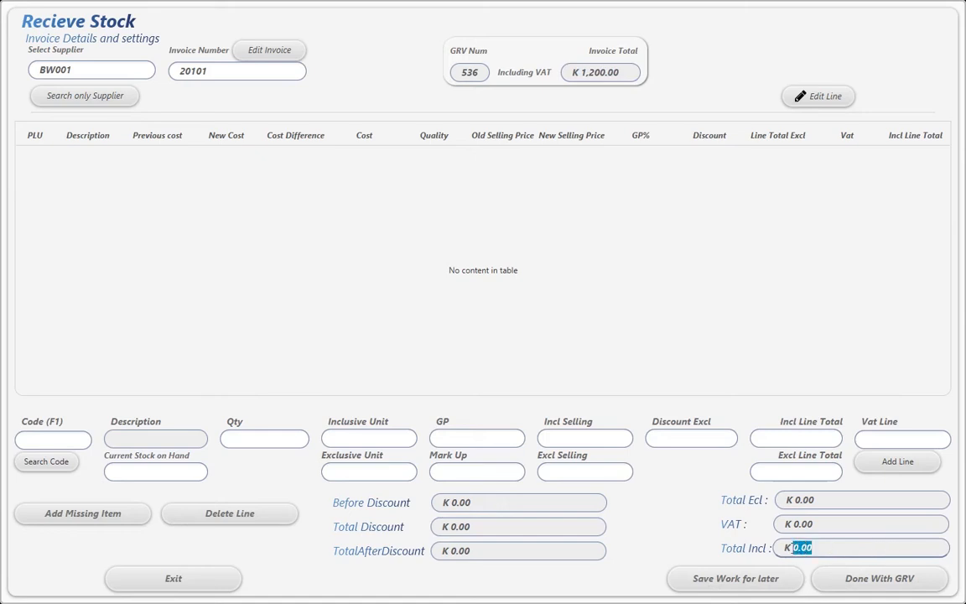
pyautogui.moveTo(815, 549); pyautogui.dragTo(785, 548)
pyautogui.moveTo(620, 72); pyautogui.dragTo(580, 73)
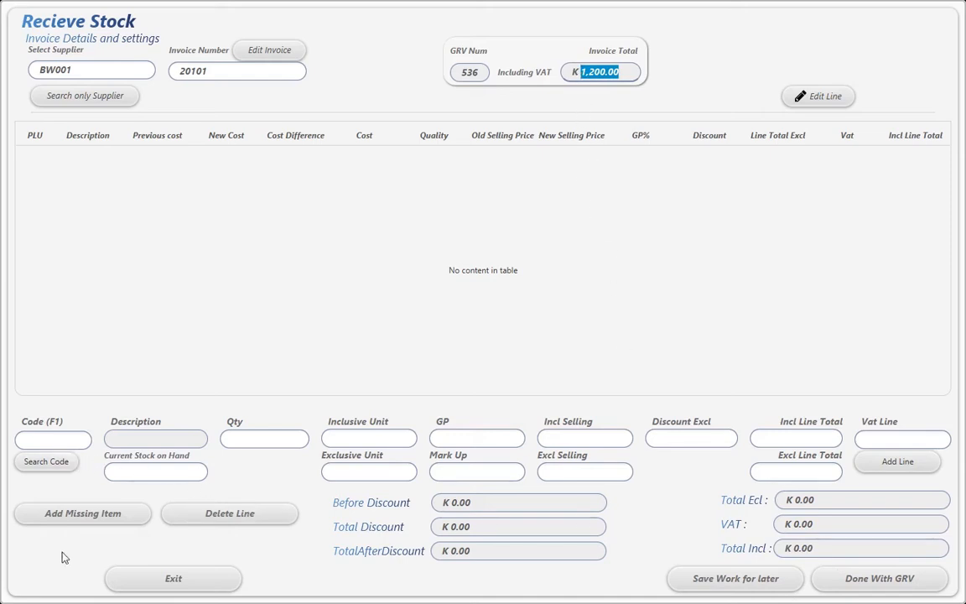
# Step: Find Chicken Feet (code 0047) in the stock search and load it into the GRV entry line
pyautogui.click(49, 466)
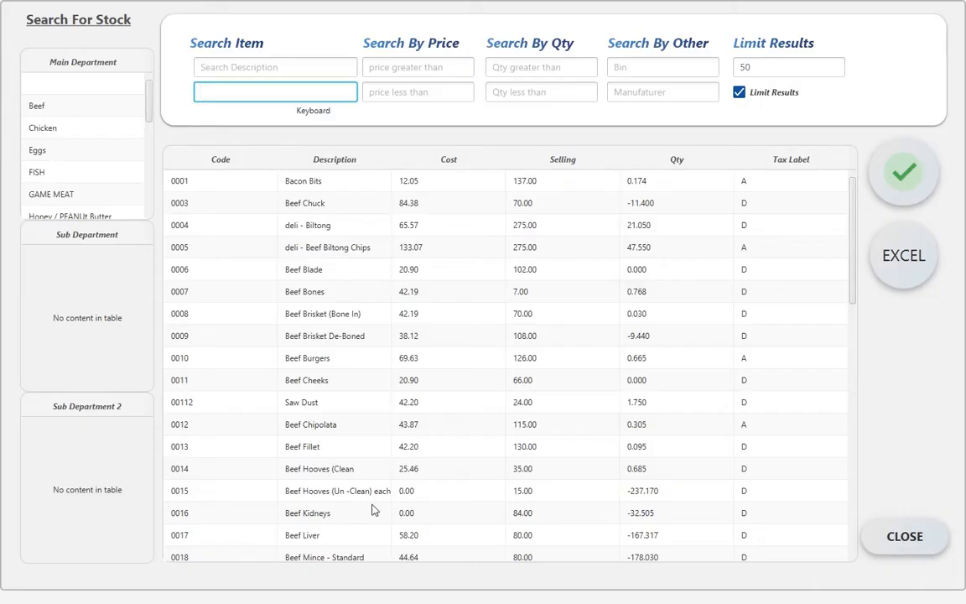
pyautogui.scroll(-4, 356, 364)
pyautogui.scroll(-7, 354, 374)
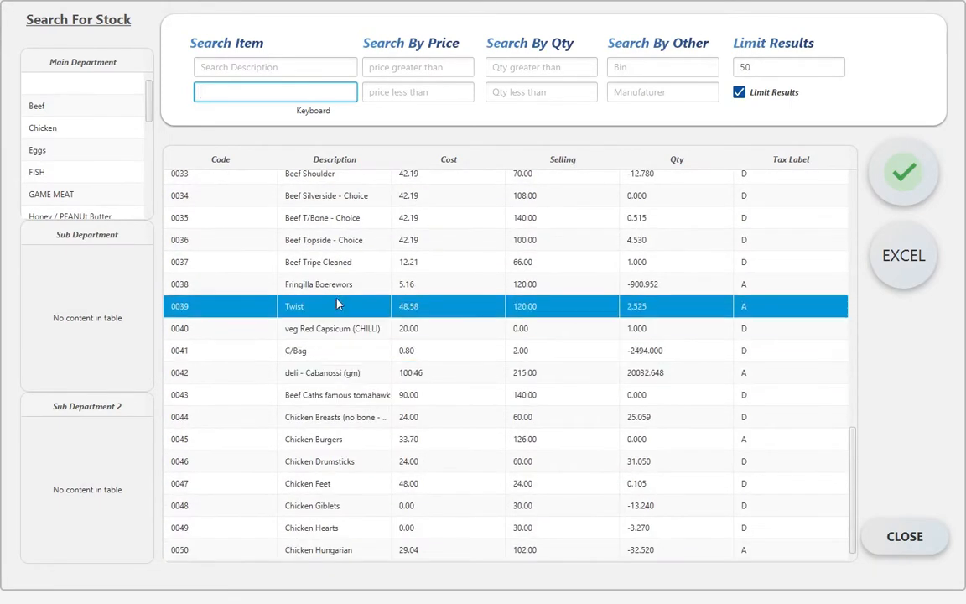
pyautogui.click(322, 491)
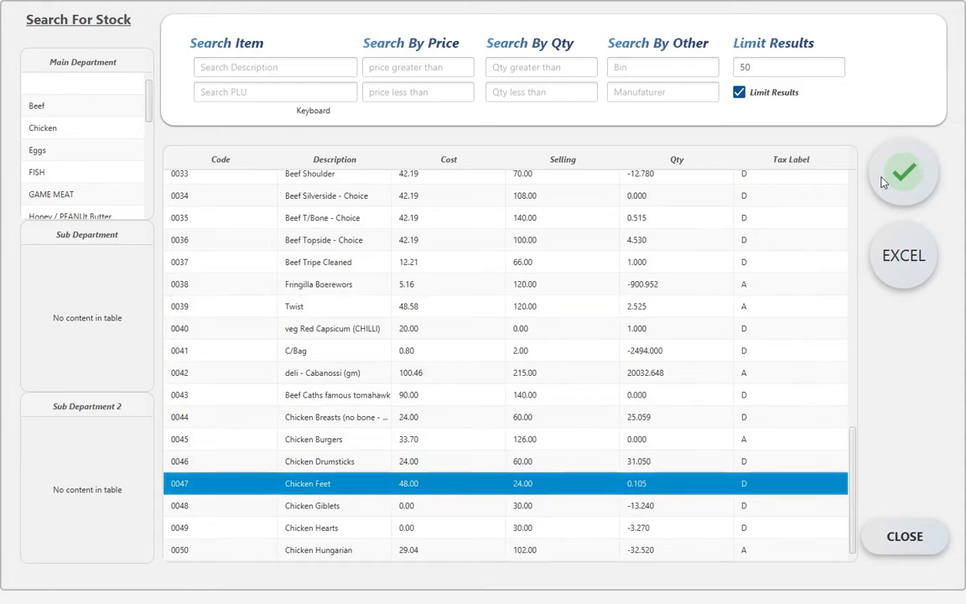
pyautogui.click(912, 174)
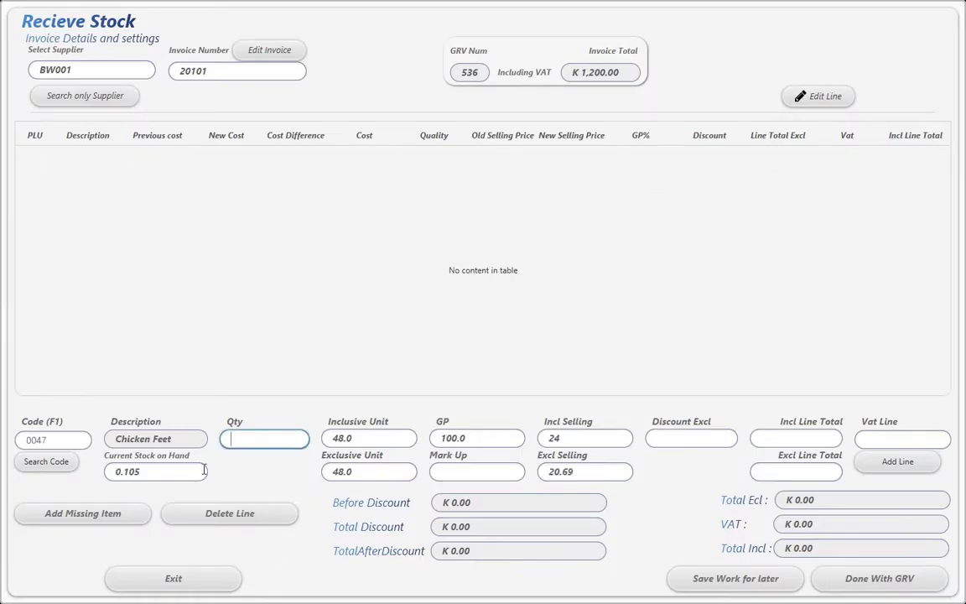
pyautogui.moveTo(185, 437); pyautogui.dragTo(114, 439)
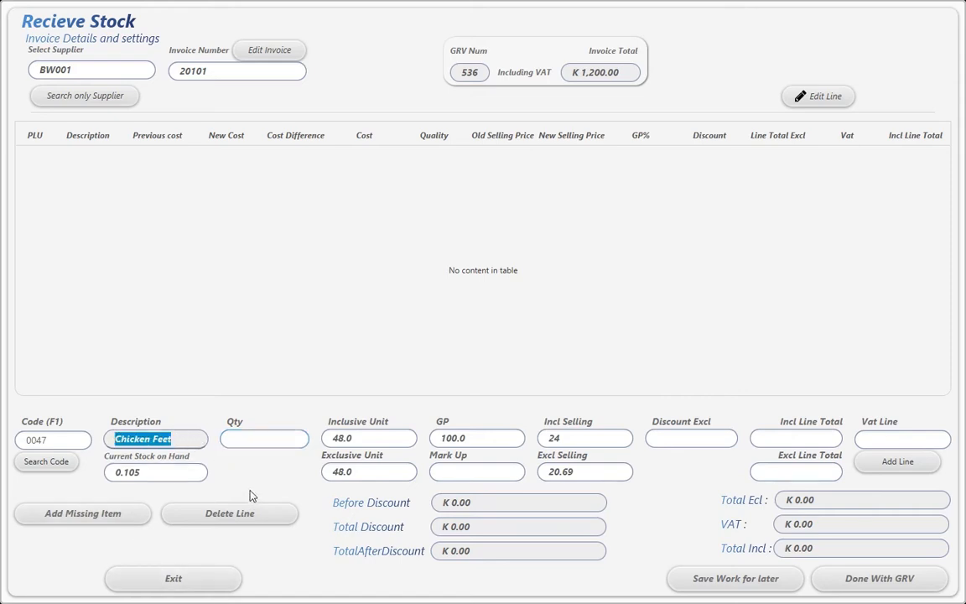
# Step: Set the Chicken Feet quantity to 20 and its inclusive line total to 750
pyautogui.click(246, 440)
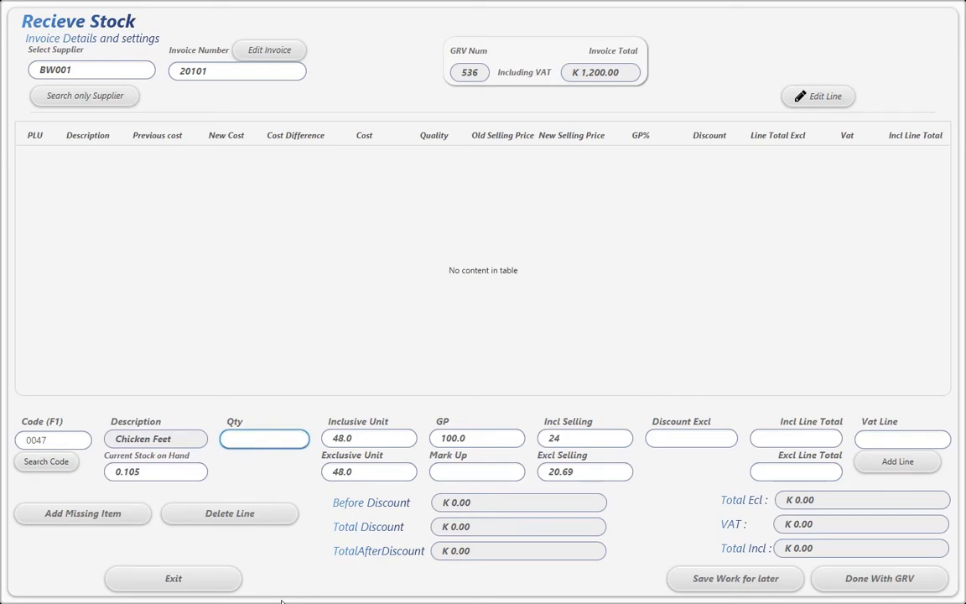
pyautogui.write('20')
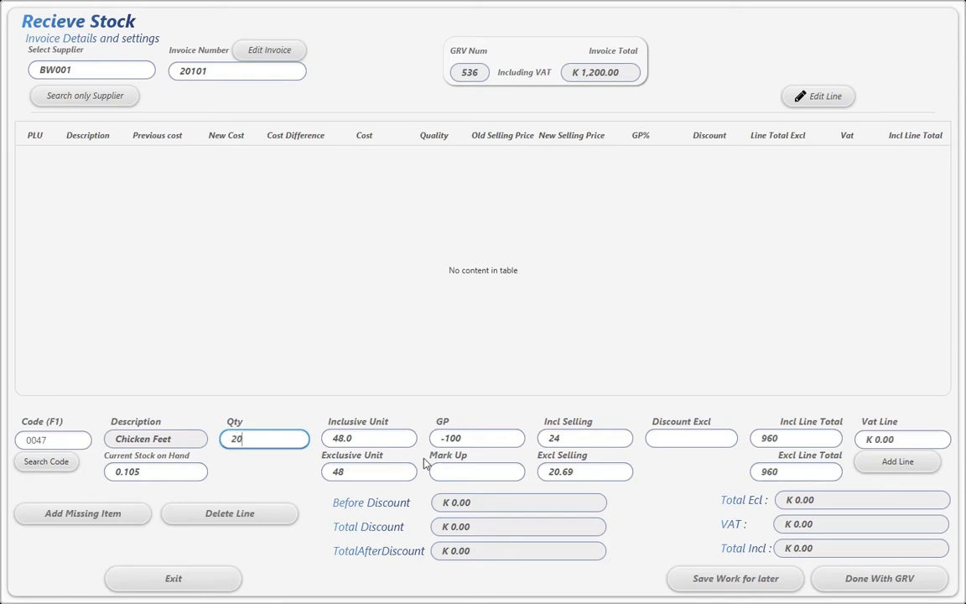
pyautogui.doubleClick(795, 440)
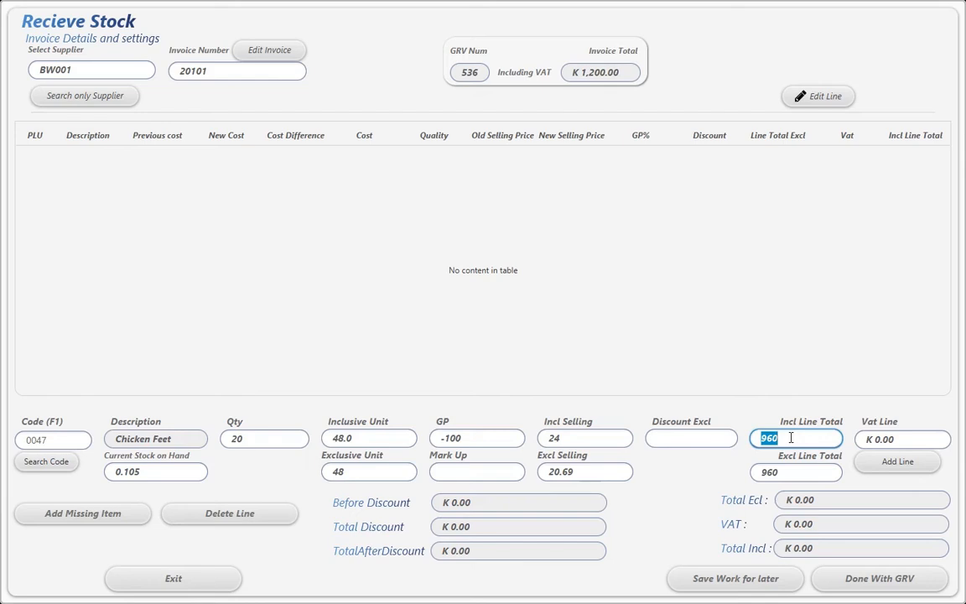
pyautogui.write('75')
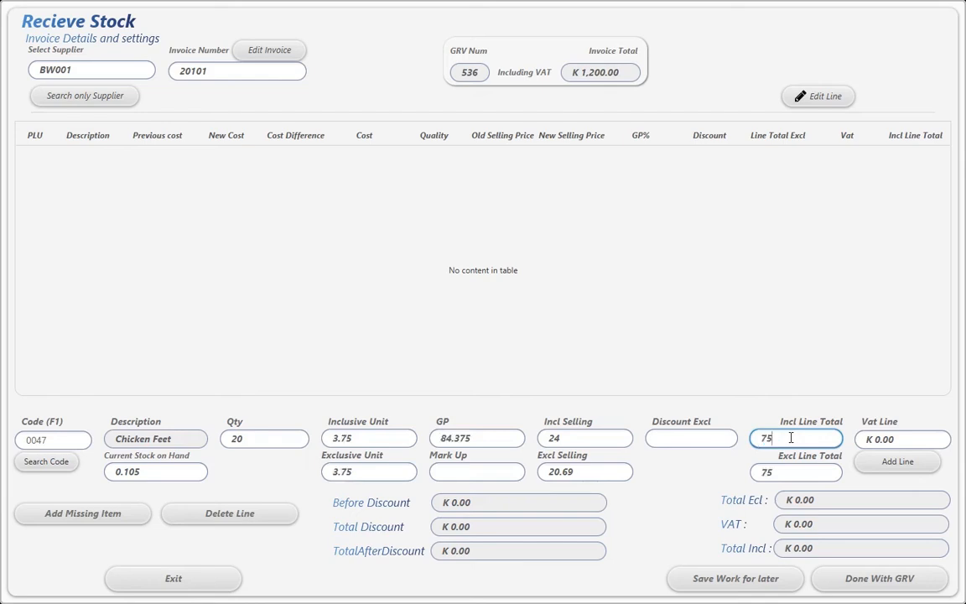
pyautogui.write('0')
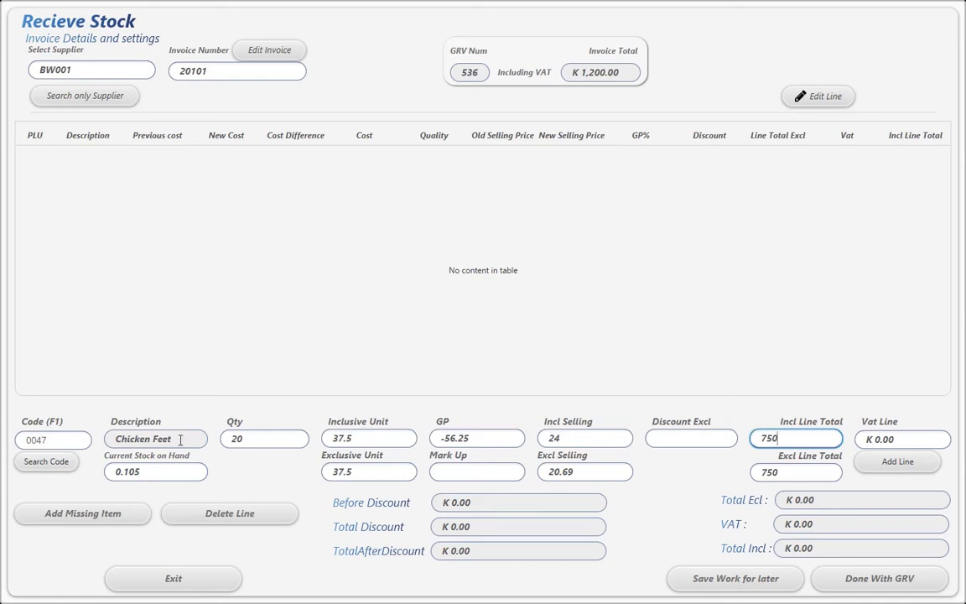
# Step: Review the Chicken Feet unit cost, discount and GP, set the inclusive selling price to 40, and add the line to the GRV
pyautogui.doubleClick(372, 439)
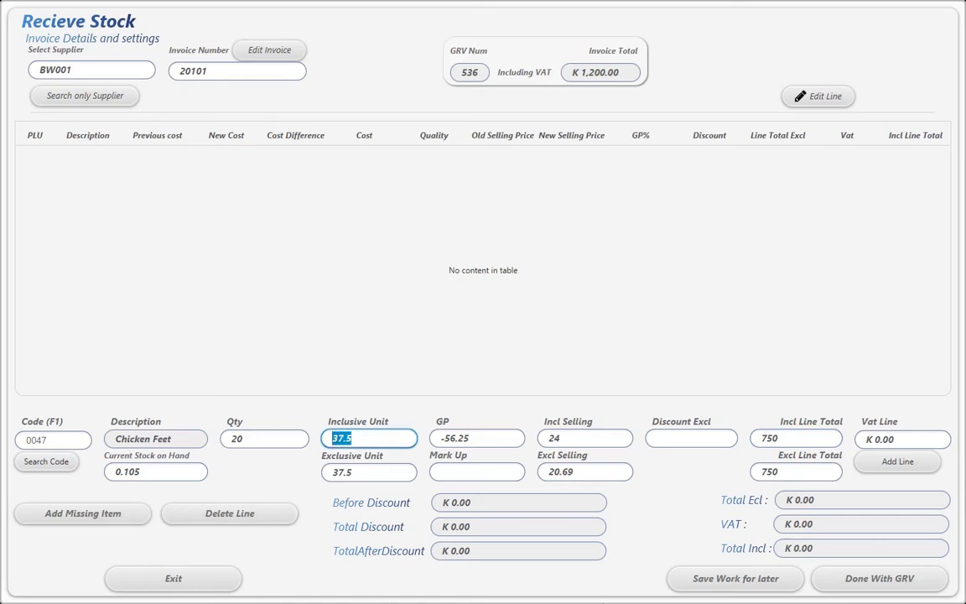
pyautogui.click(703, 440)
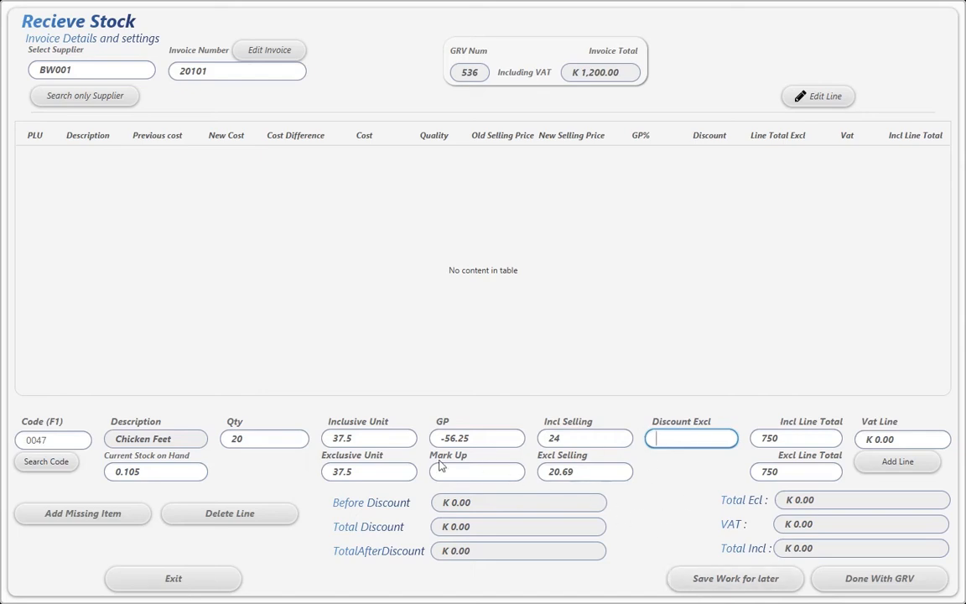
pyautogui.moveTo(471, 437); pyautogui.dragTo(440, 438)
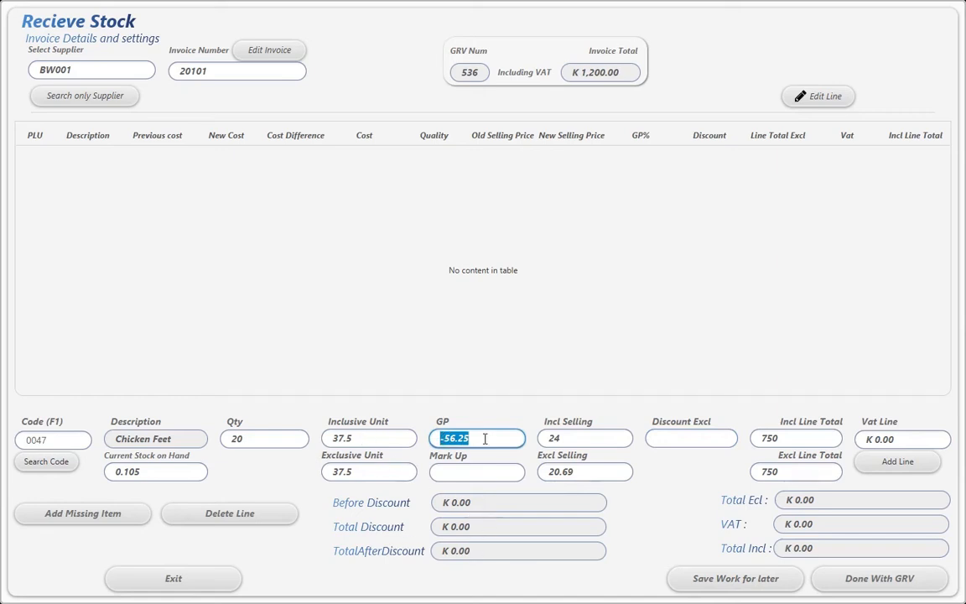
pyautogui.moveTo(358, 438); pyautogui.dragTo(332, 438)
pyautogui.moveTo(565, 439); pyautogui.dragTo(547, 438)
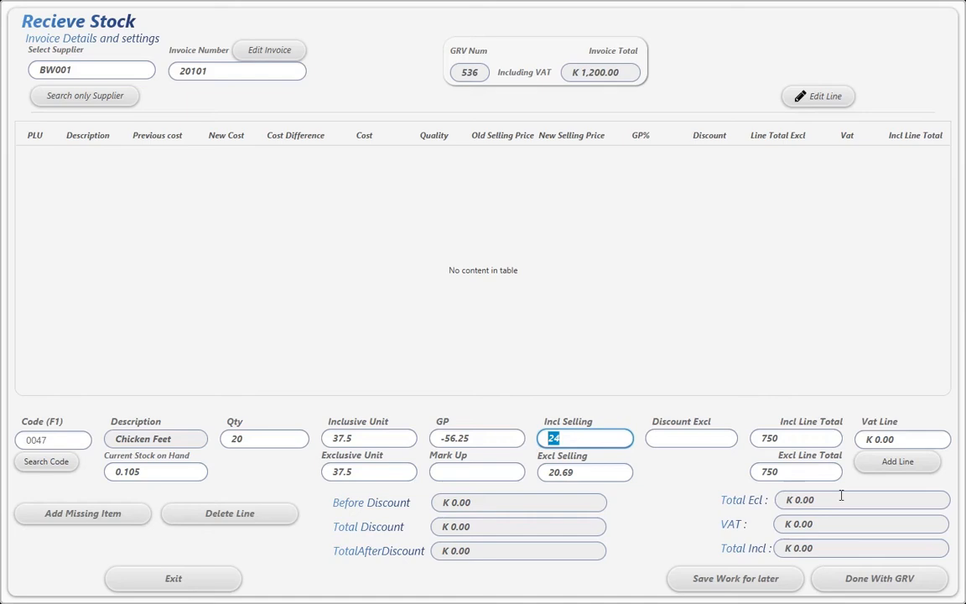
pyautogui.write('40')
pyautogui.click(909, 462)
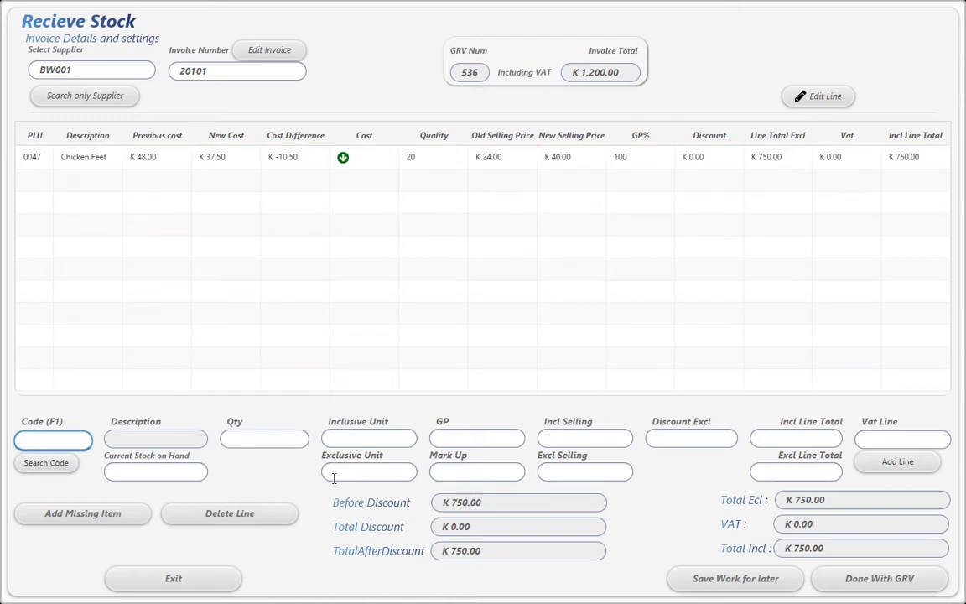
# Step: Find Chicken Hearts (code 0049) in the stock search and load it into the GRV entry line
pyautogui.click(50, 463)
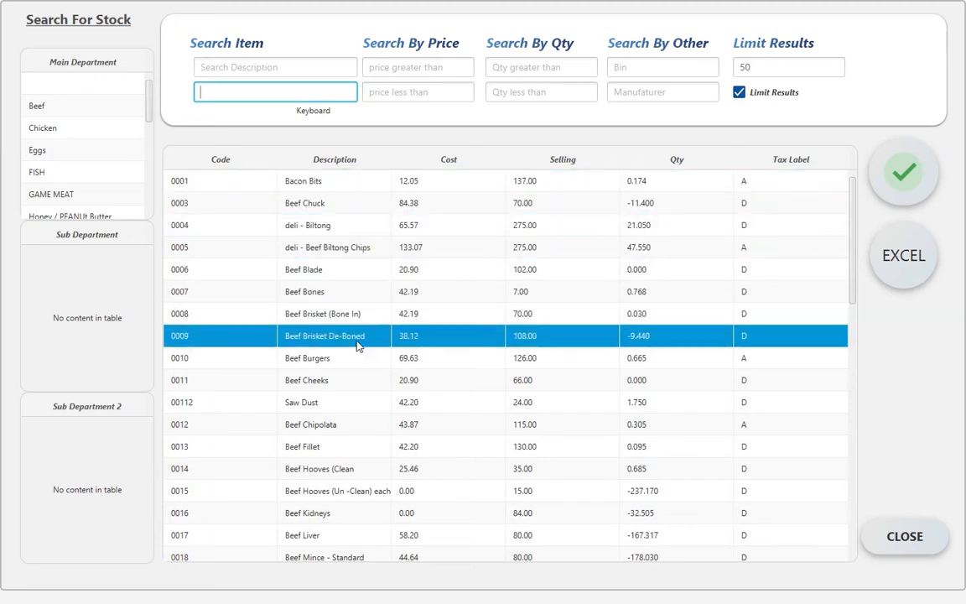
pyautogui.scroll(-10, 386, 461)
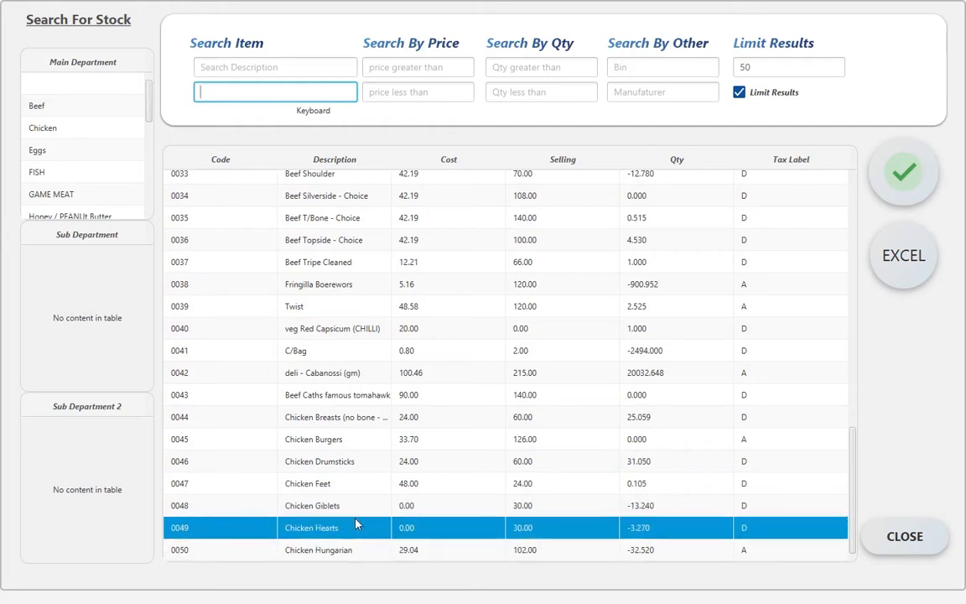
pyautogui.doubleClick(468, 535)
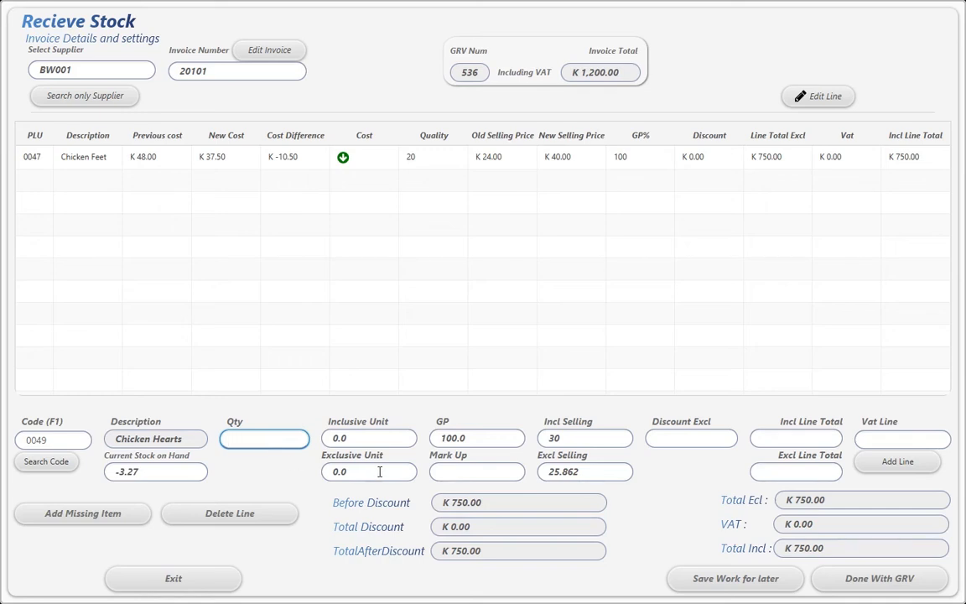
# Step: Set the Chicken Hearts quantity to 16 and its inclusive line total to 450
pyautogui.write('6')
pyautogui.click(358, 436)
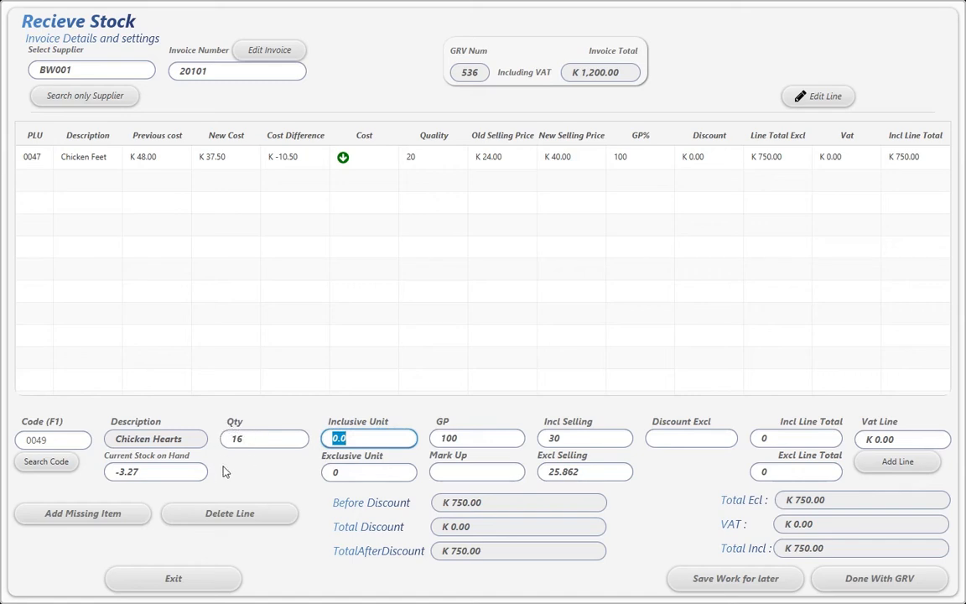
pyautogui.click(764, 437)
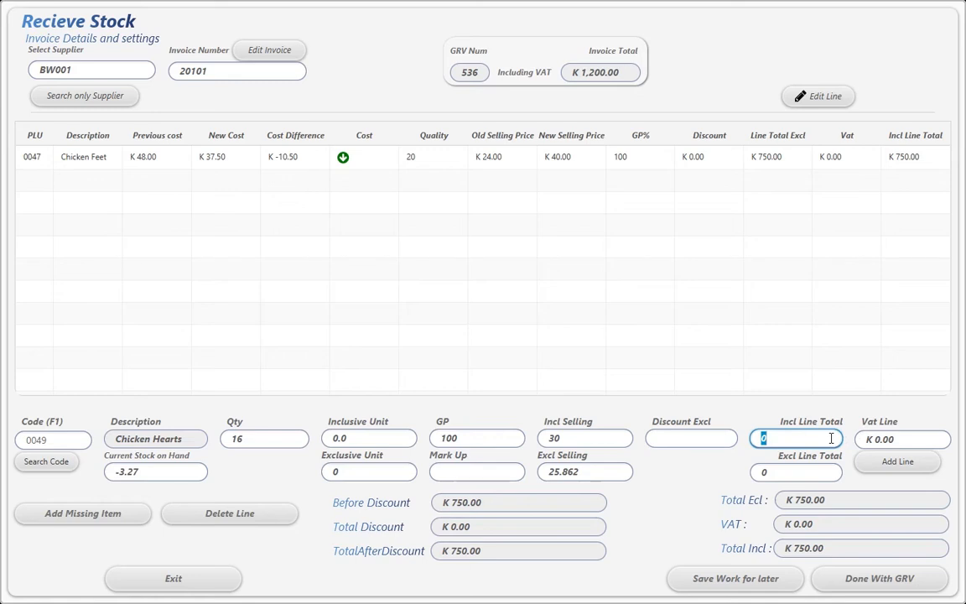
pyautogui.write('450')
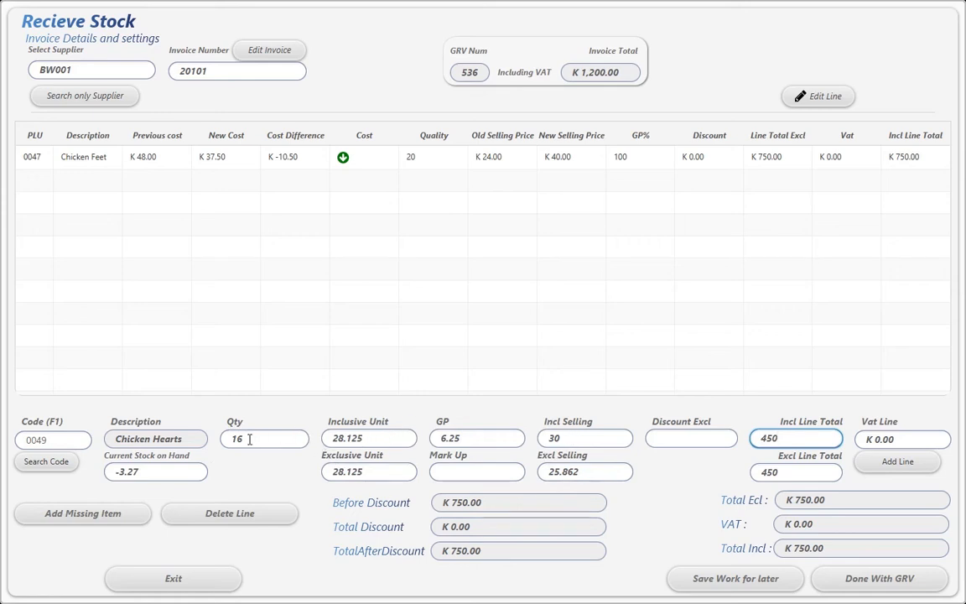
# Step: Review the Chicken Hearts unit cost and selling price, set the GP to 16, and add the line to the GRV
pyautogui.click(373, 438)
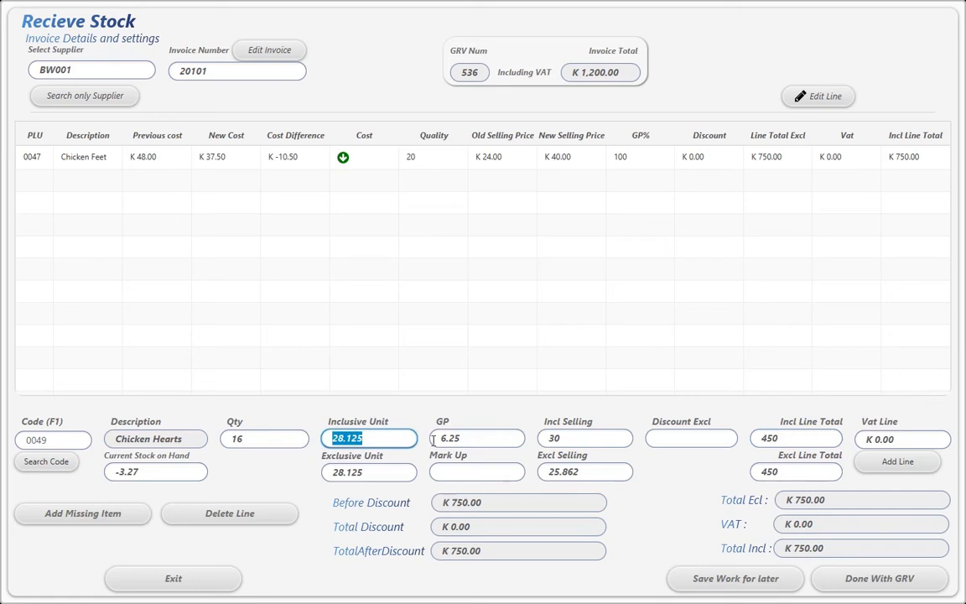
pyautogui.click(588, 437)
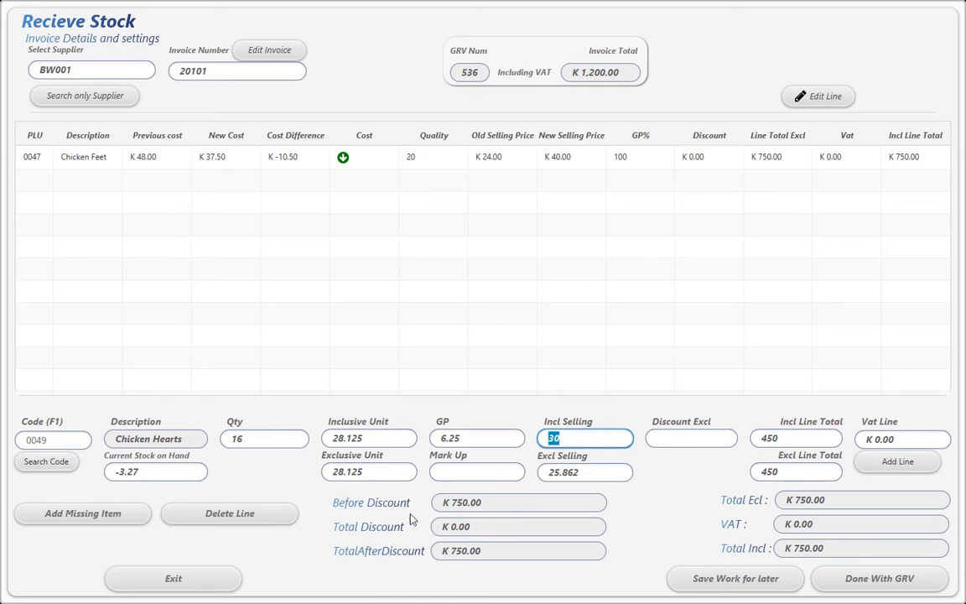
pyautogui.click(464, 438)
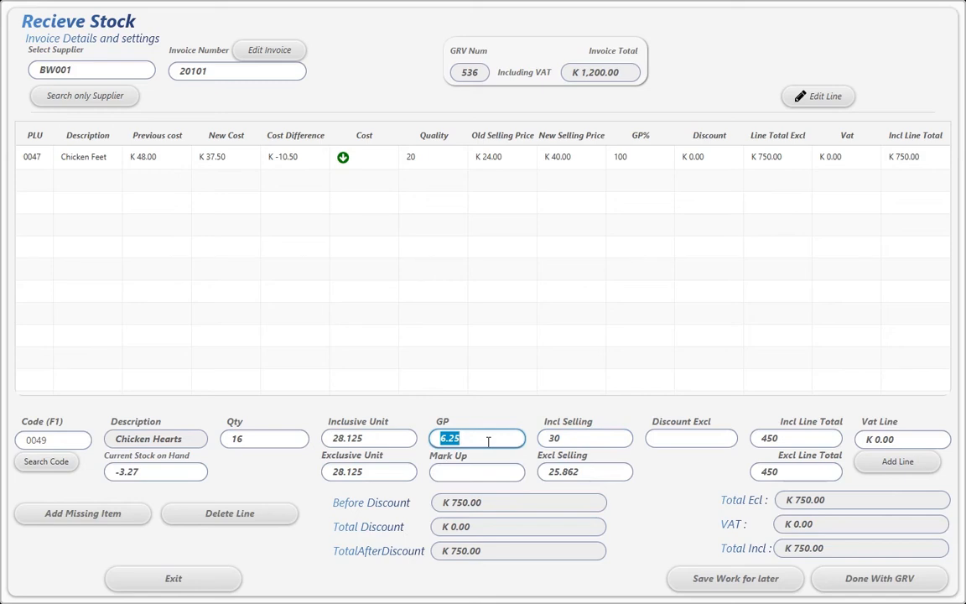
pyautogui.write('16')
pyautogui.click(469, 472)
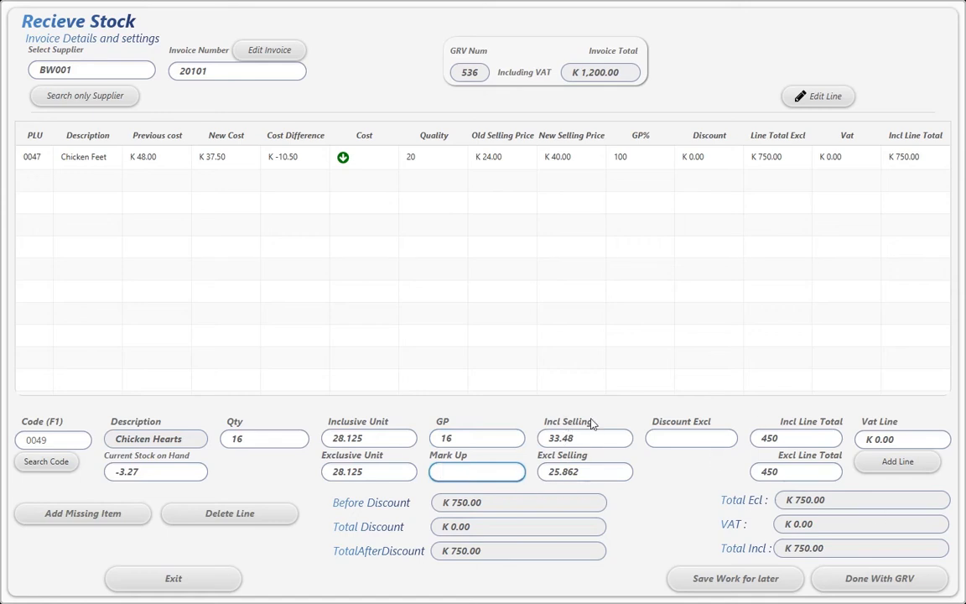
pyautogui.click(689, 435)
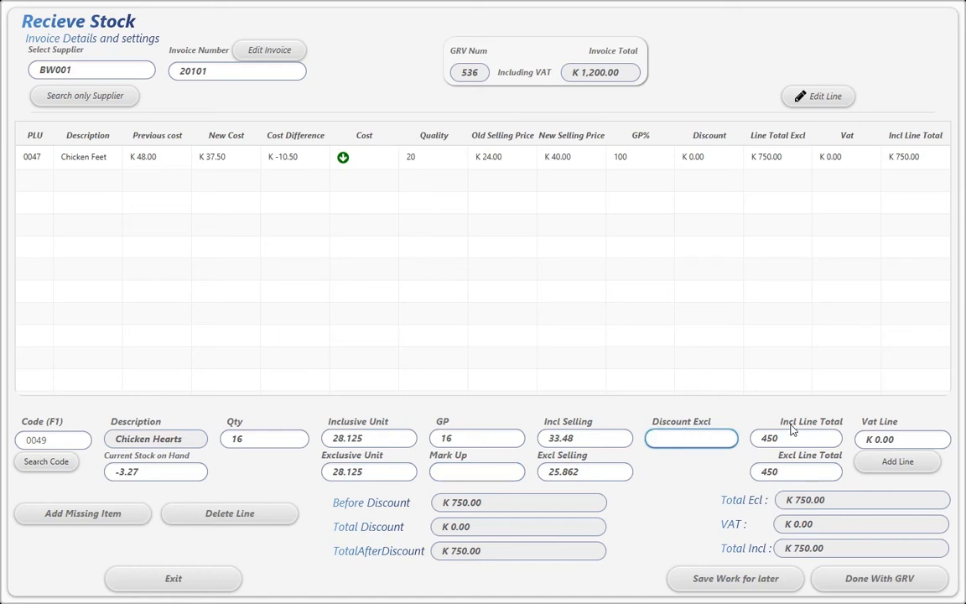
pyautogui.click(894, 468)
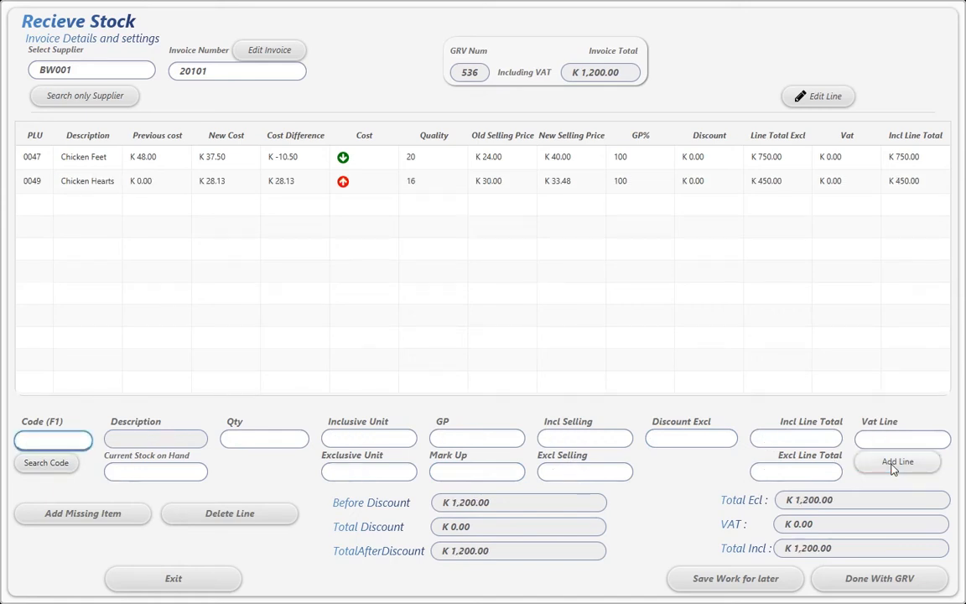
# Step: Compare the GRV's inclusive total with the supplier invoice total
pyautogui.click(566, 225)
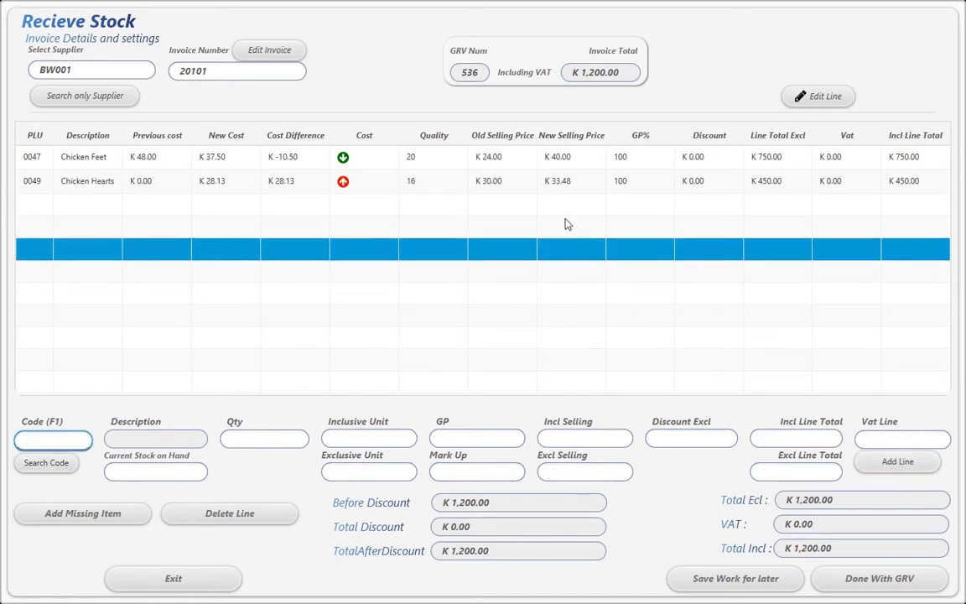
pyautogui.click(838, 550)
pyautogui.doubleClick(833, 550)
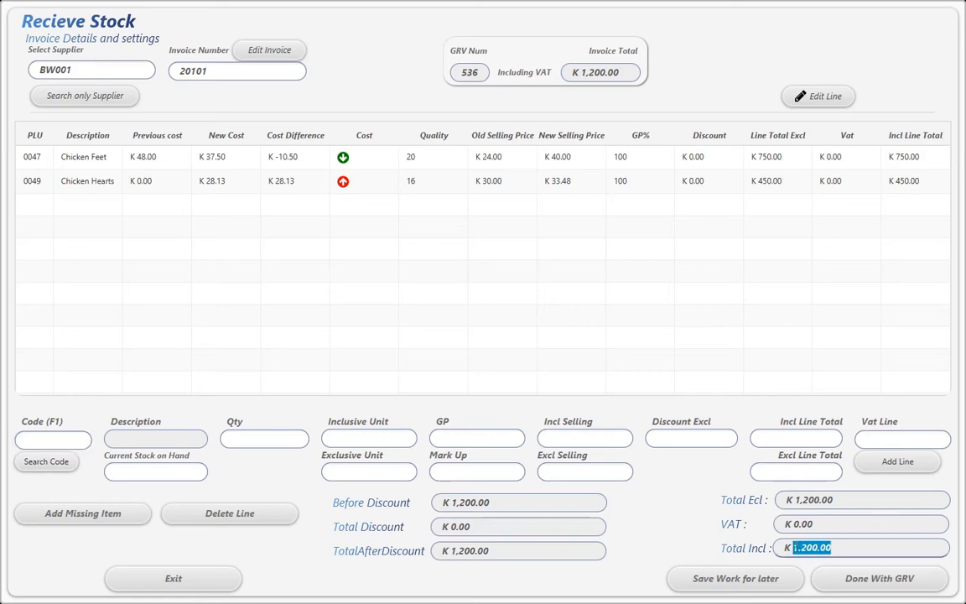
pyautogui.moveTo(625, 77); pyautogui.dragTo(526, 71)
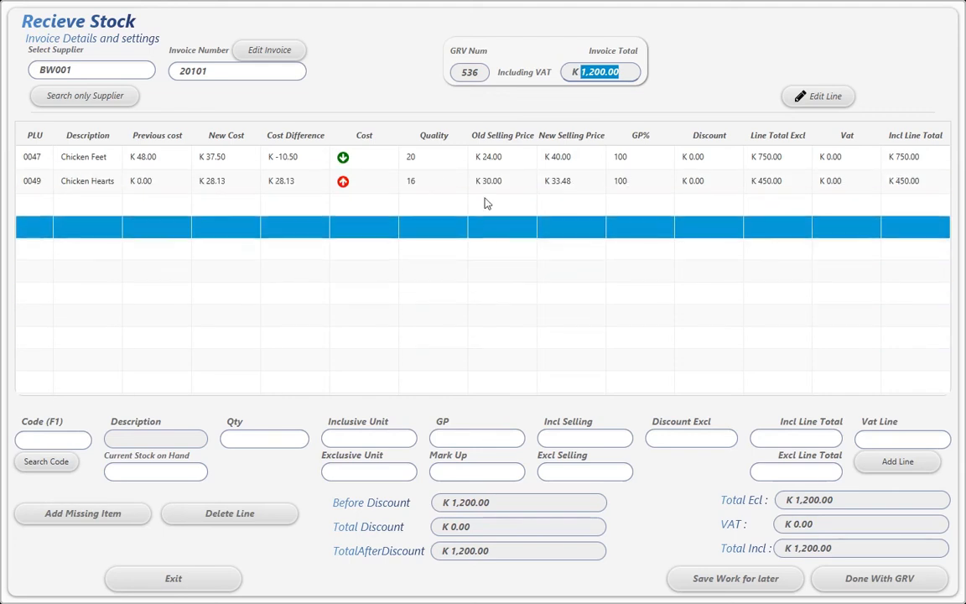
# Step: Edit the Chicken Hearts GRV line: try quantity 19, reset it to 16, set the exclusive total cost to 450, and save the line
pyautogui.click(509, 184)
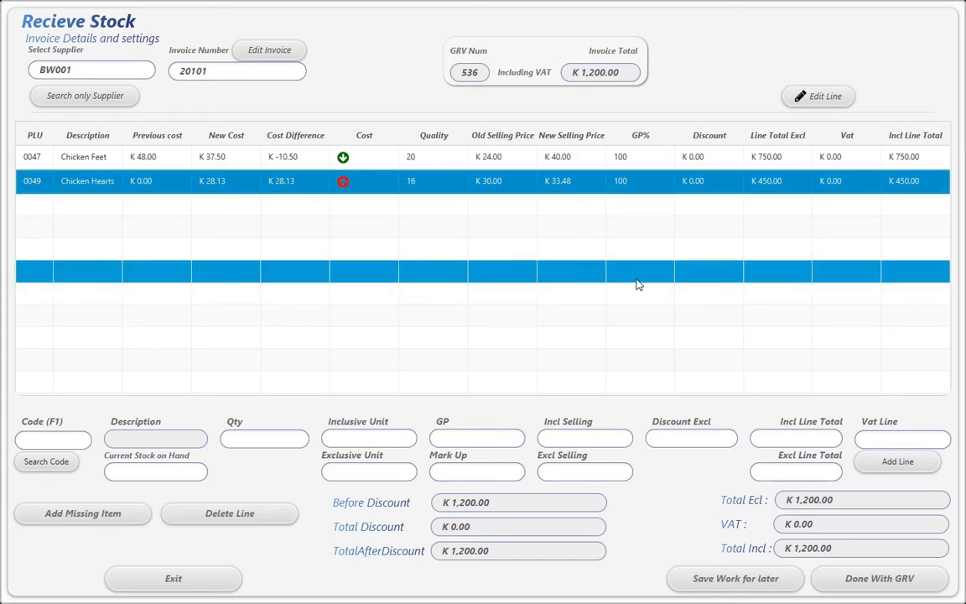
pyautogui.click(822, 97)
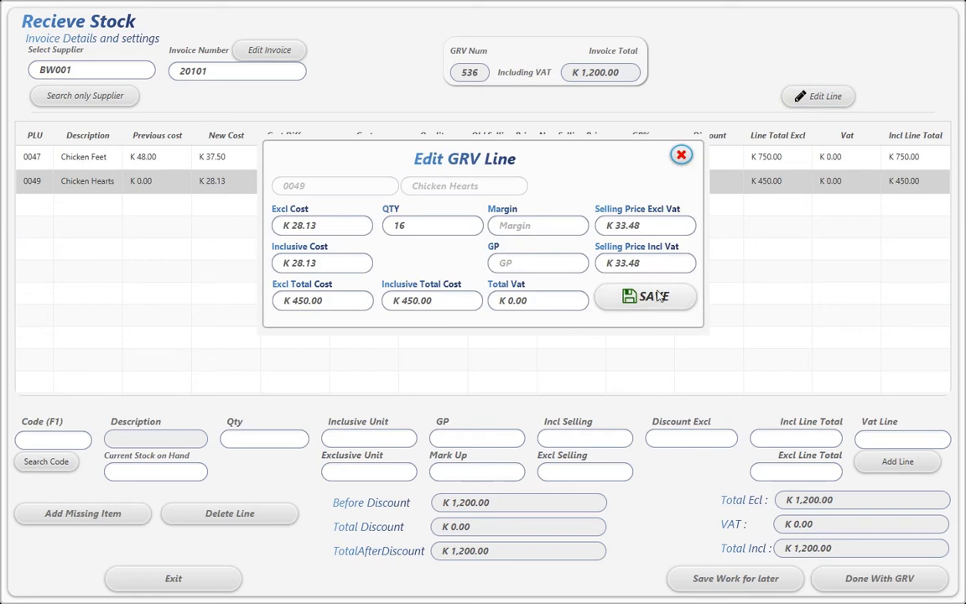
pyautogui.click(423, 225)
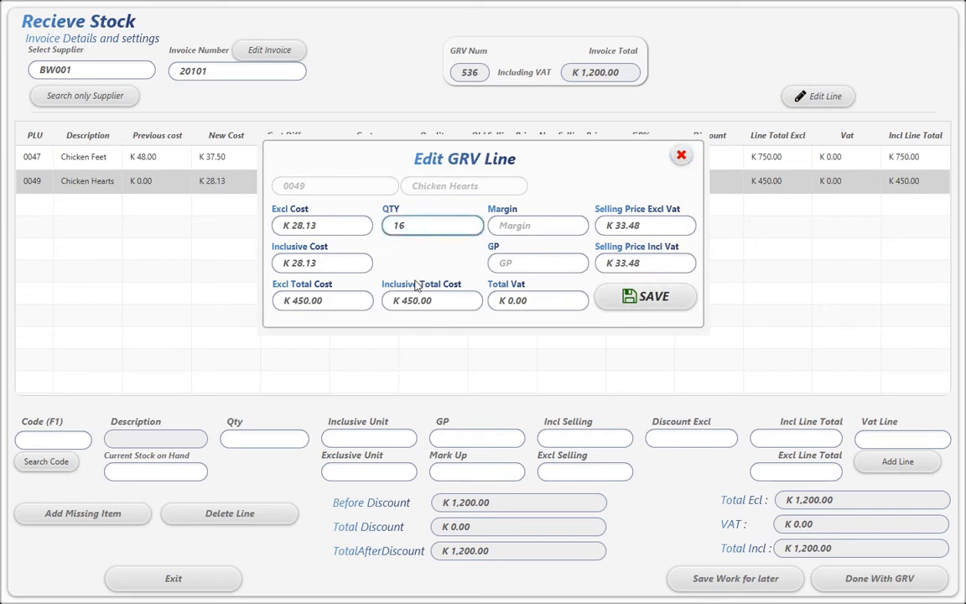
pyautogui.press('BackSpace')
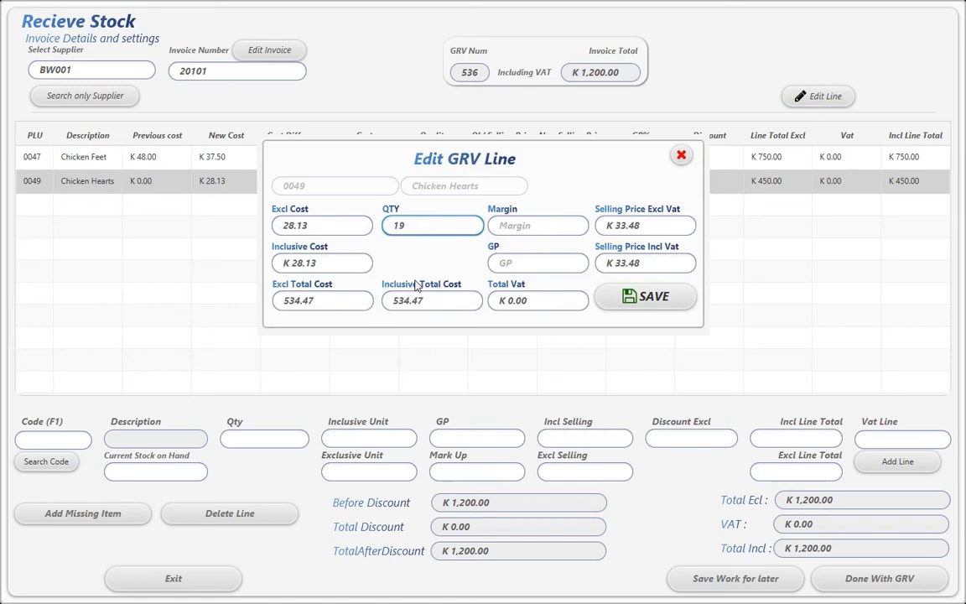
pyautogui.press('BackSpace')
pyautogui.write('6')
pyautogui.click(443, 299)
pyautogui.press('Return')
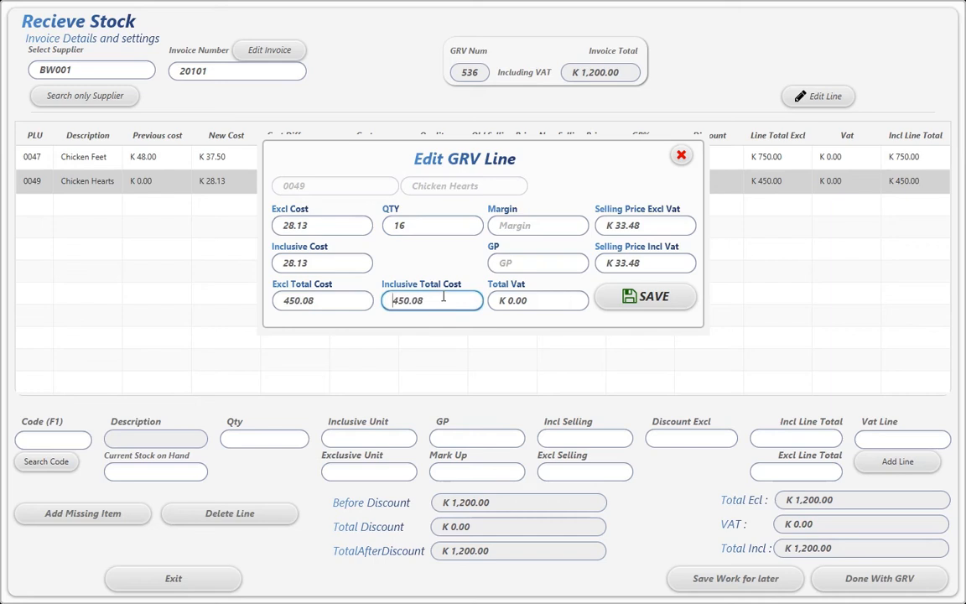
pyautogui.click(358, 297)
pyautogui.write('450')
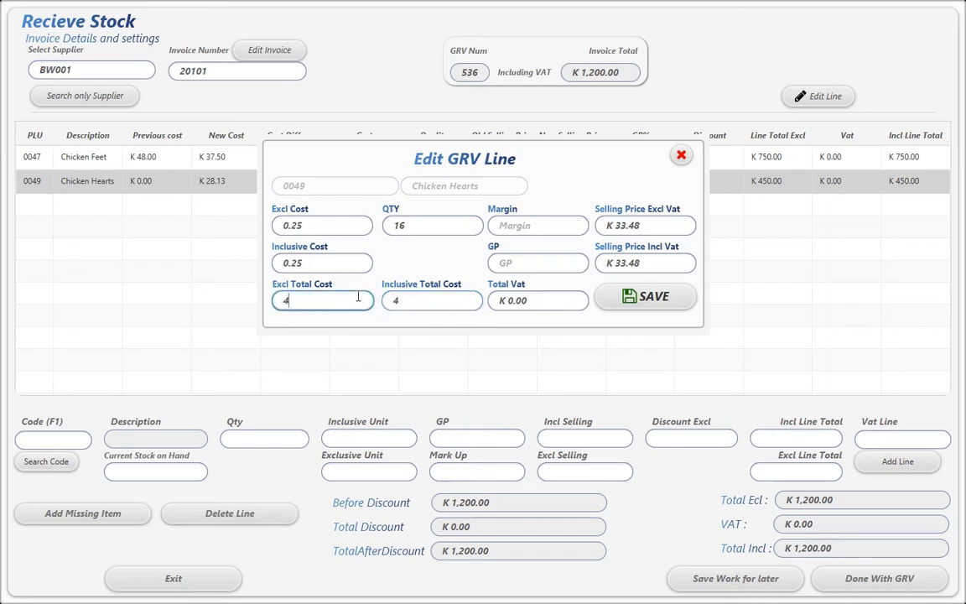
pyautogui.click(671, 297)
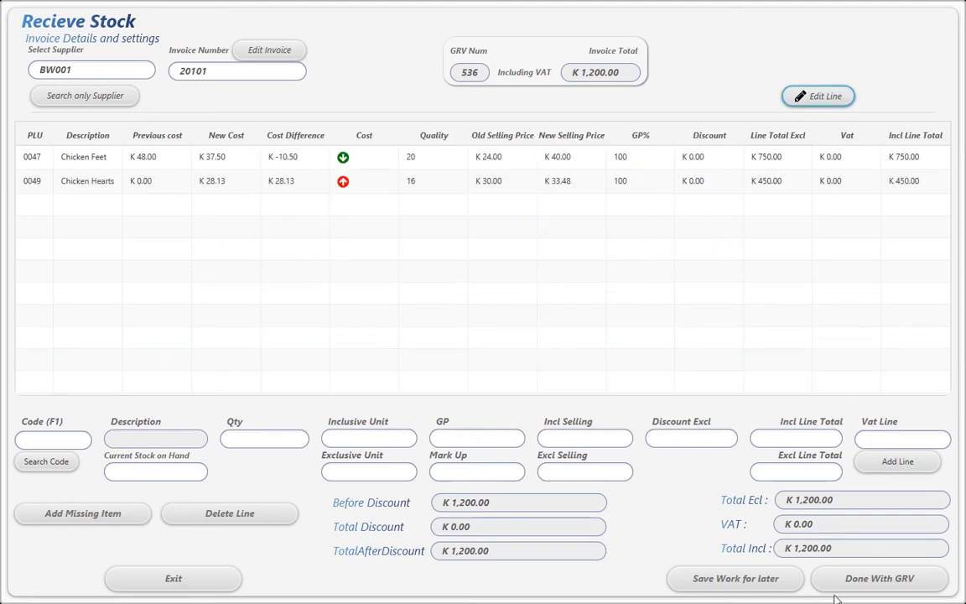
# Step: Check the GRV's inclusive total and save the work for later
pyautogui.click(779, 497)
pyautogui.moveTo(832, 547); pyautogui.dragTo(793, 551)
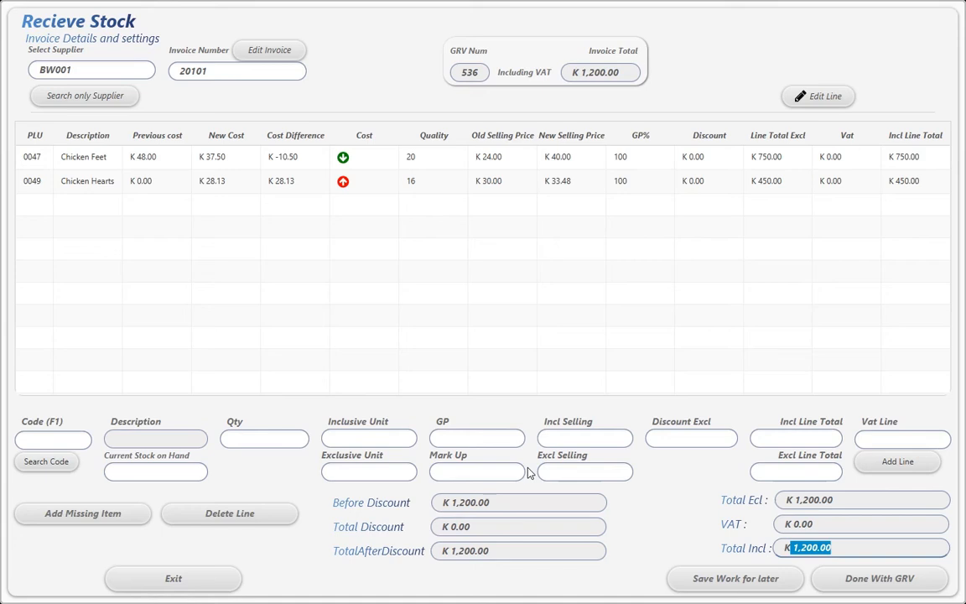
pyautogui.click(705, 586)
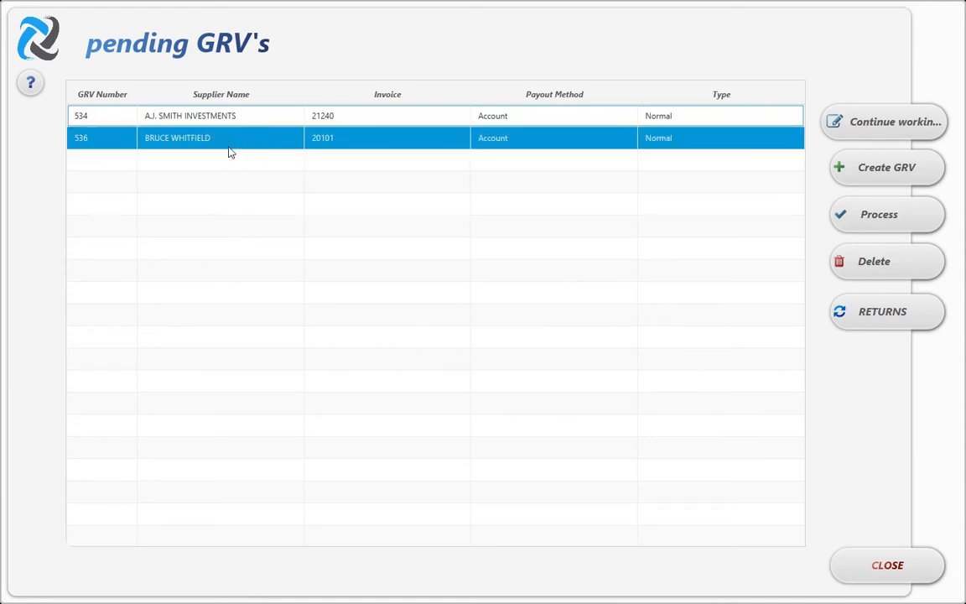
# Step: Select GRV 536 among the pending GRVs and continue working on it
pyautogui.click(235, 158)
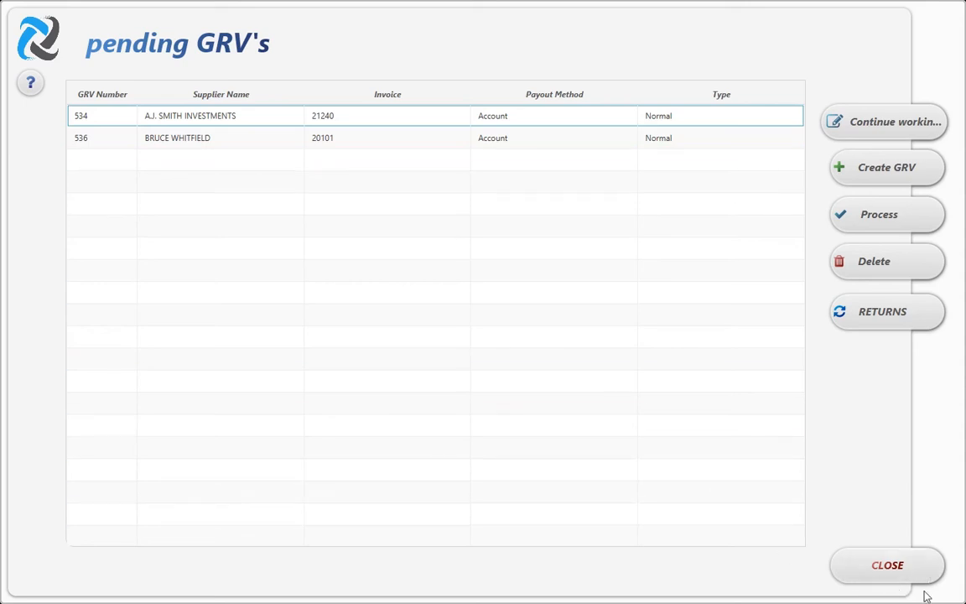
pyautogui.click(463, 406)
pyautogui.click(332, 143)
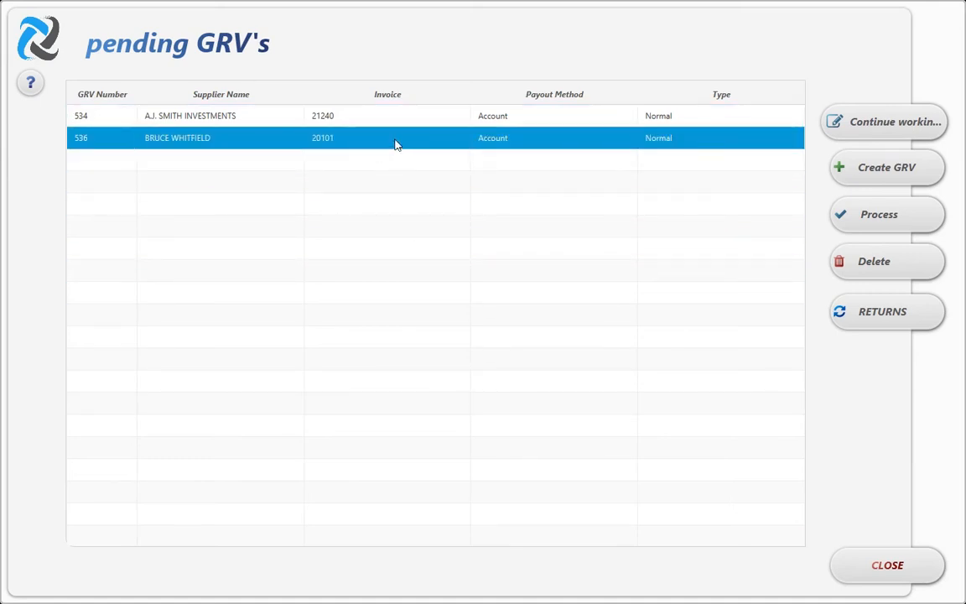
pyautogui.click(900, 133)
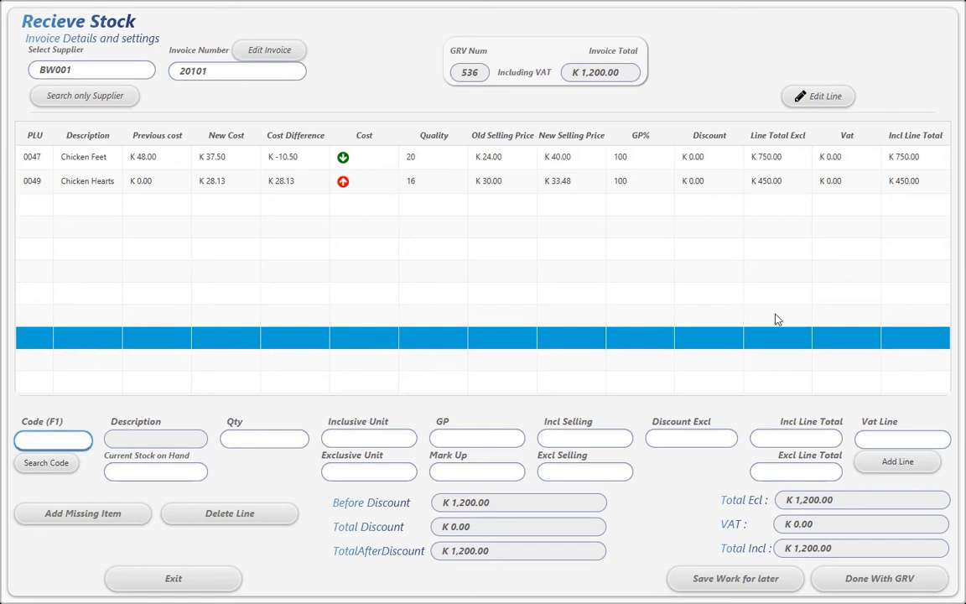
# Step: Finalise the GRV, agree to print it, and close the print preview after viewing it
pyautogui.click(869, 586)
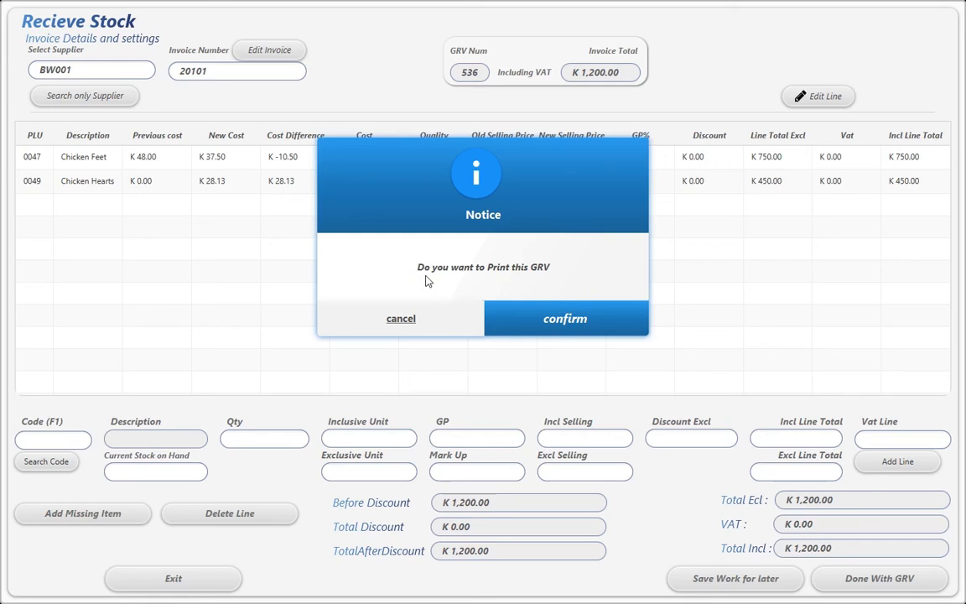
pyautogui.click(556, 317)
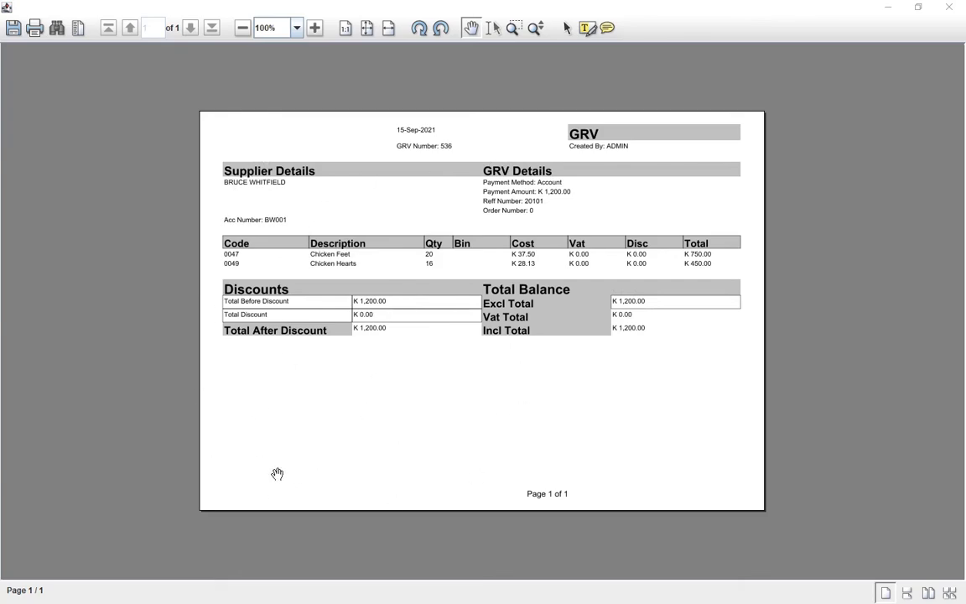
pyautogui.click(951, 7)
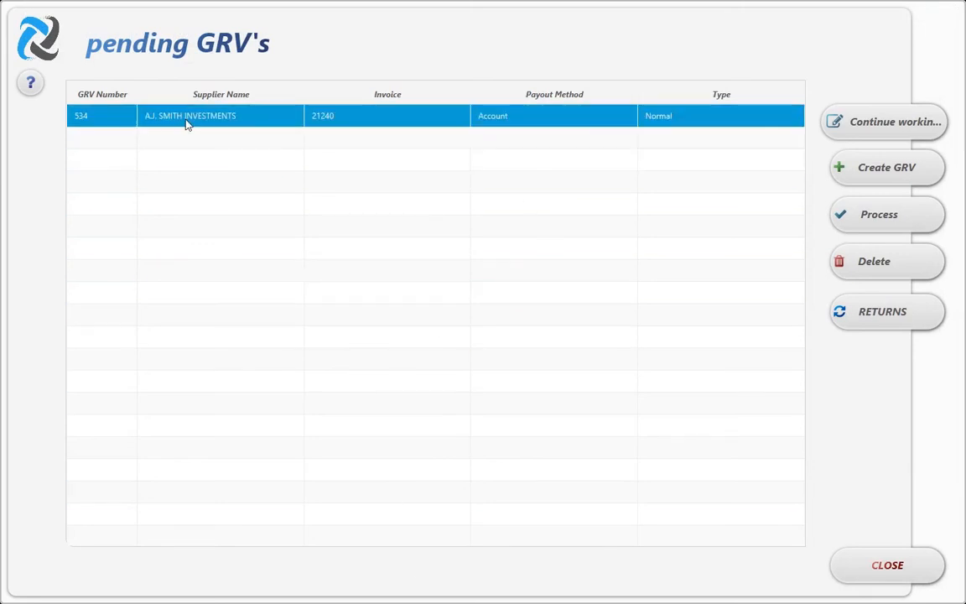
# Step: Leave the pending GRVs and check the cost, selling price and quantity of Chicken Feet and Chicken Hearts in the stock search
pyautogui.click(877, 573)
pyautogui.click(244, 102)
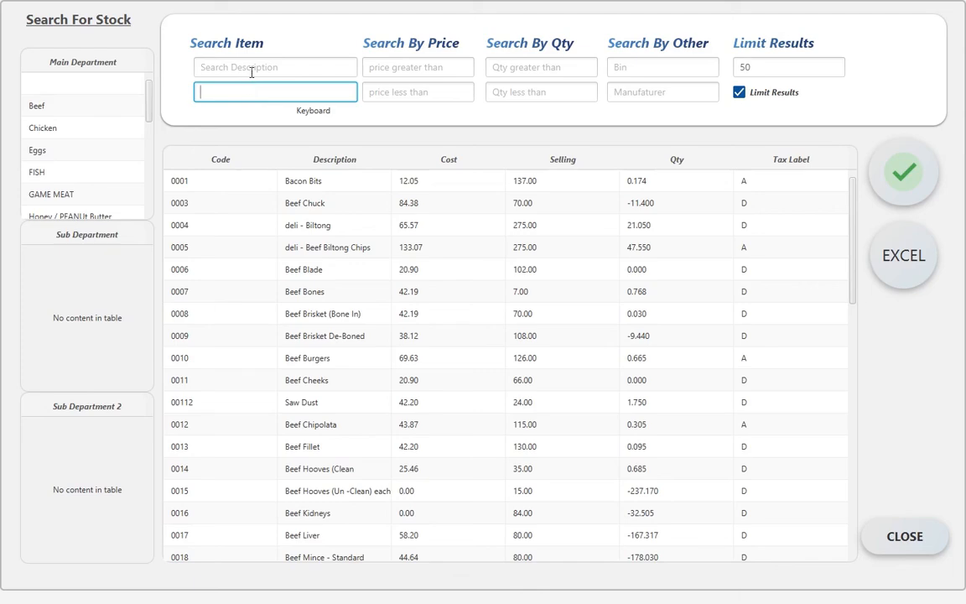
pyautogui.scroll(-10, 298, 371)
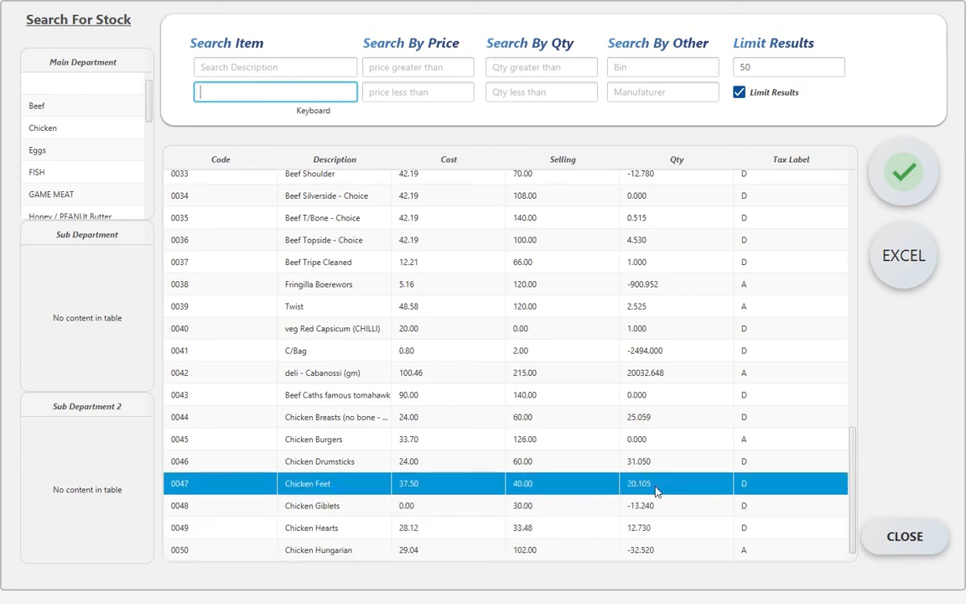
pyautogui.click(880, 541)
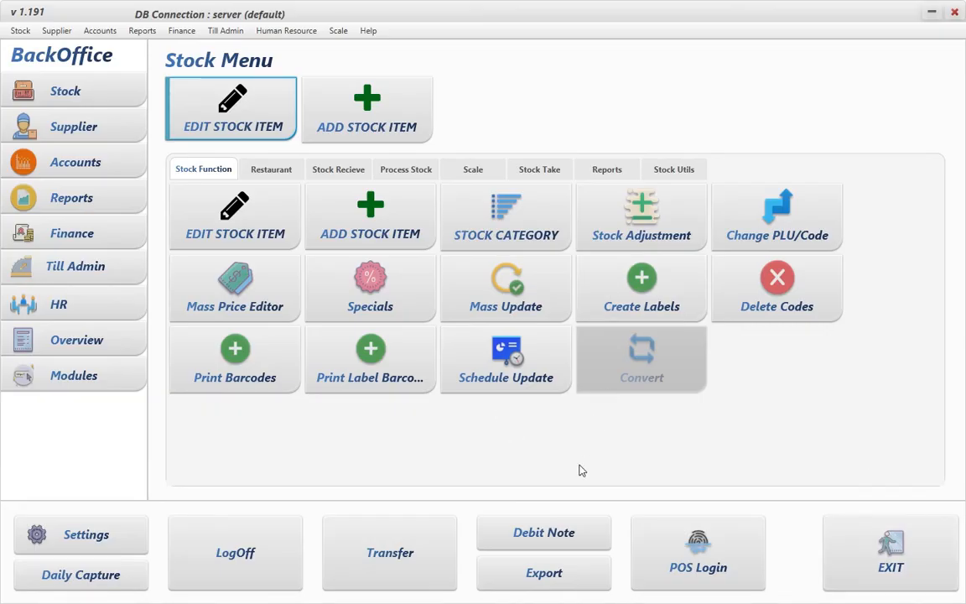